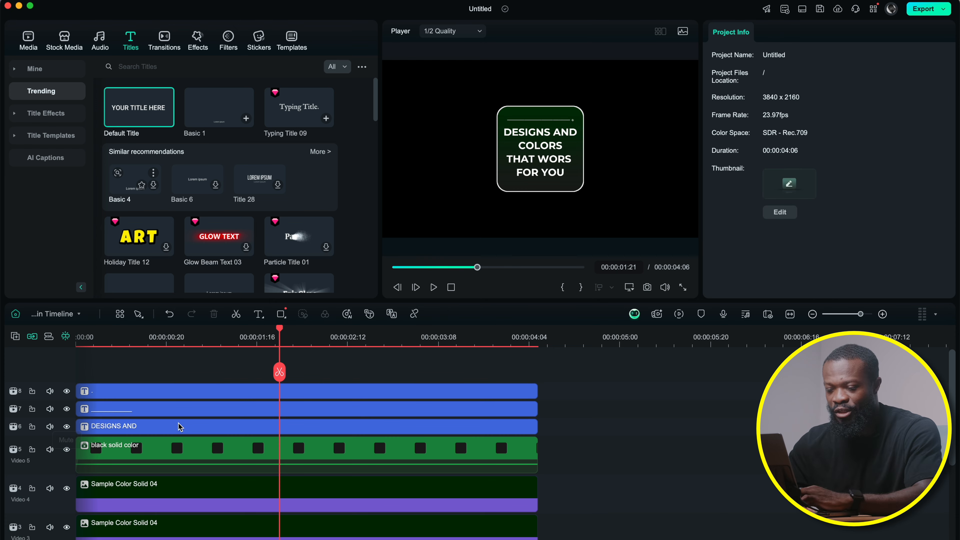
# Apply the "Right Di..." entrance animation to the underscore line title on track 7 and play back the result from the start.
pyautogui.click(206, 411)
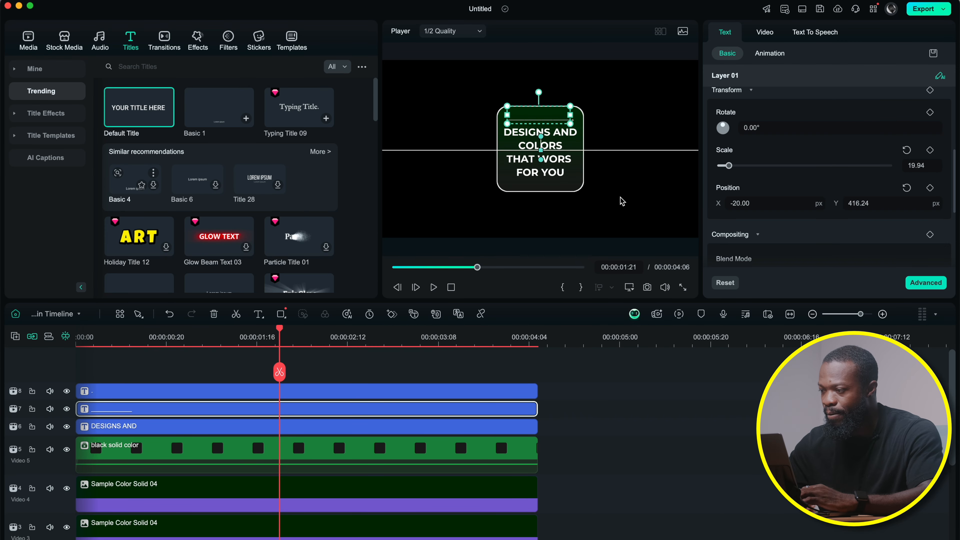
pyautogui.click(770, 53)
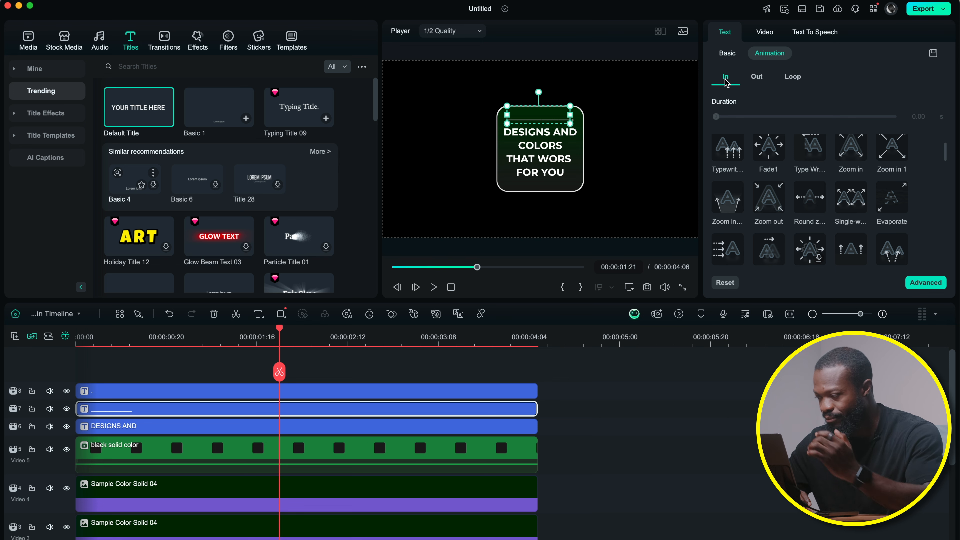
pyautogui.scroll(-5, 894, 173)
pyautogui.click(894, 171)
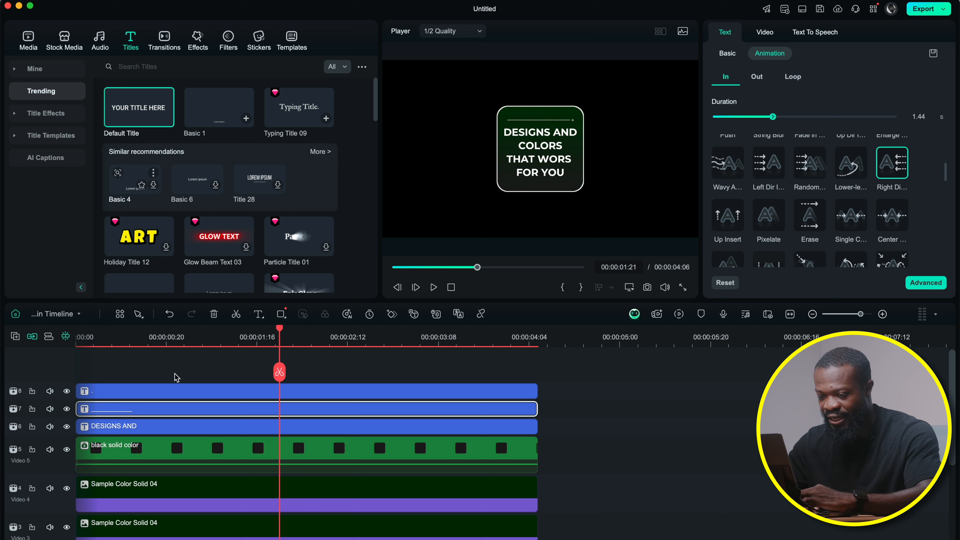
pyautogui.click(85, 345)
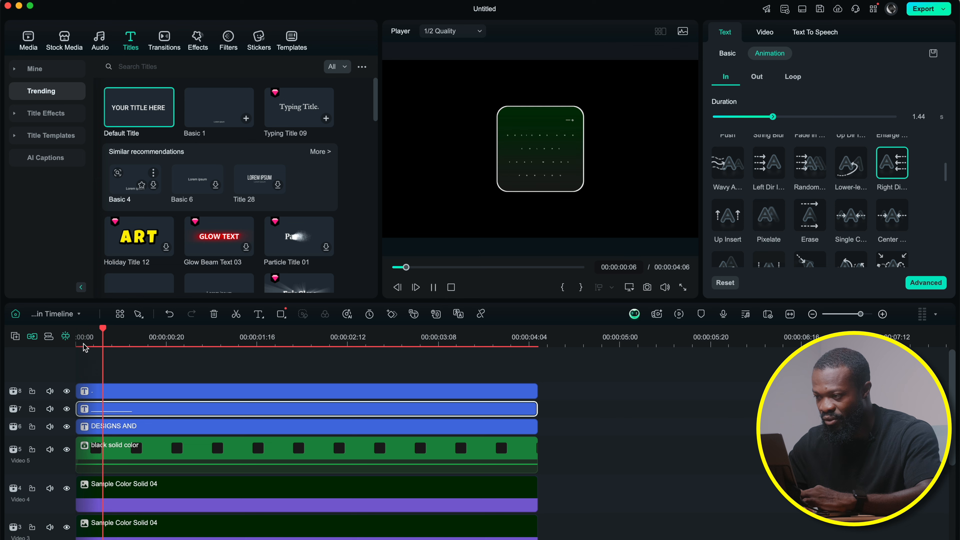
# Combine the three title clips, the black solid color clip and both Sample Color Solid 04 clips into a compound clip named "all 1".
pyautogui.moveTo(253, 365); pyautogui.dragTo(261, 507)
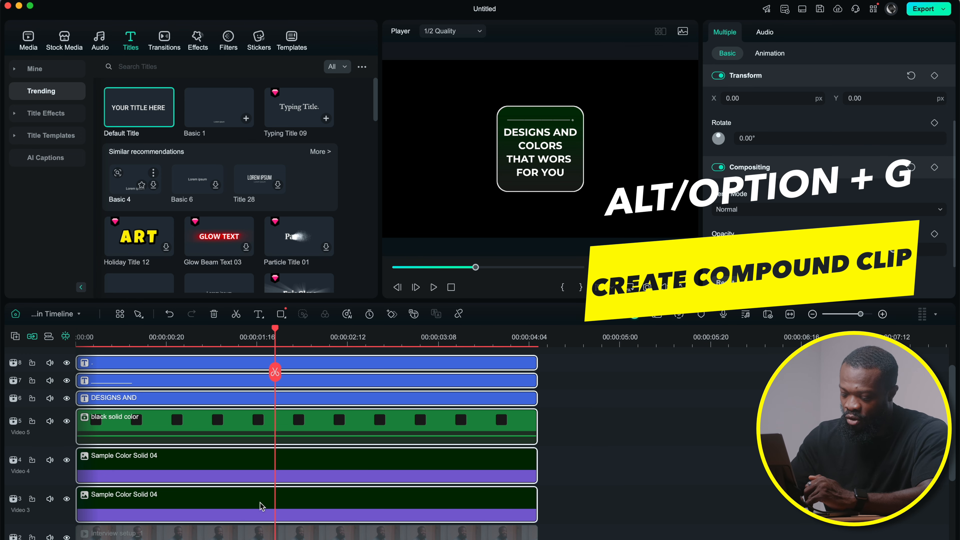
pyautogui.hotkey('alt', 'g')
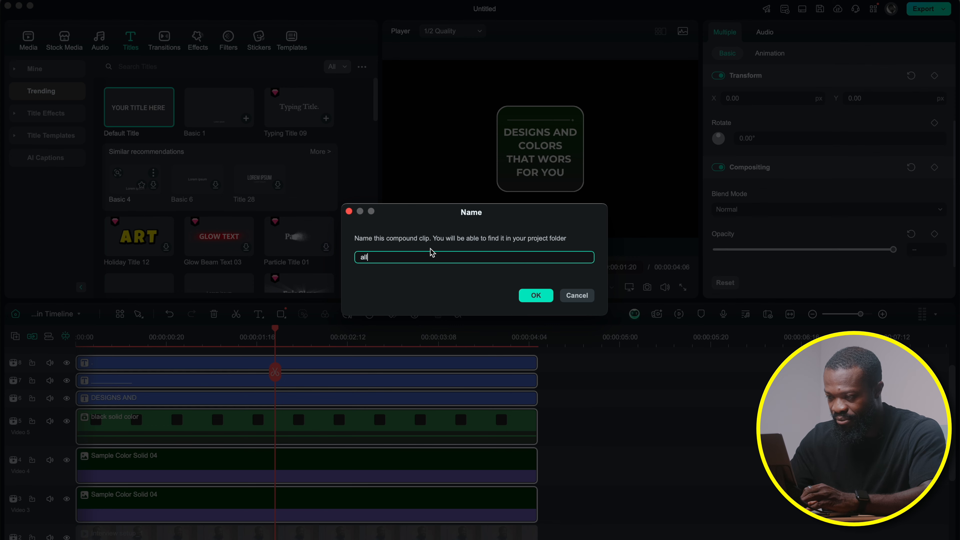
pyautogui.click(529, 296)
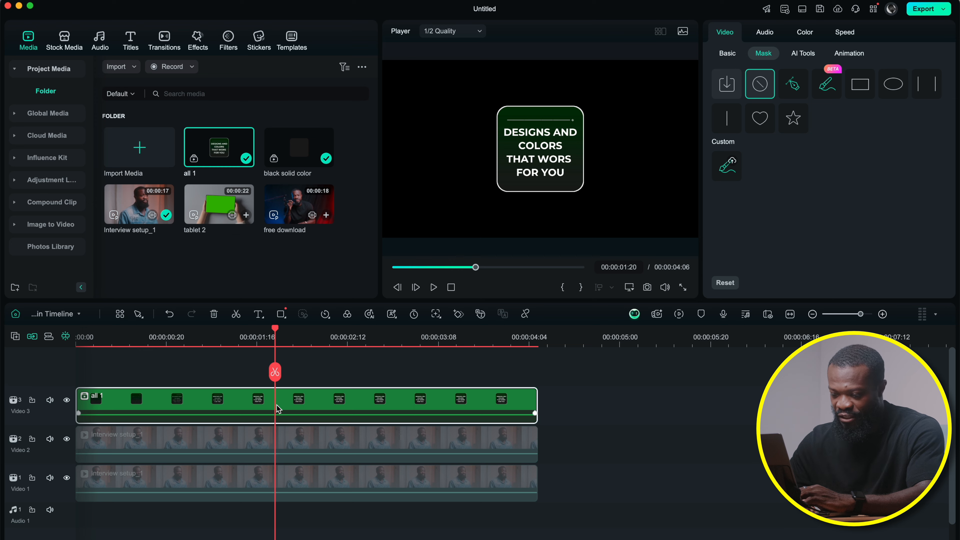
# Enable both disabled interview setup_1 clips on the Video 1 and Video 2 tracks.
pyautogui.scroll(-1, 278, 409)
pyautogui.click(275, 429)
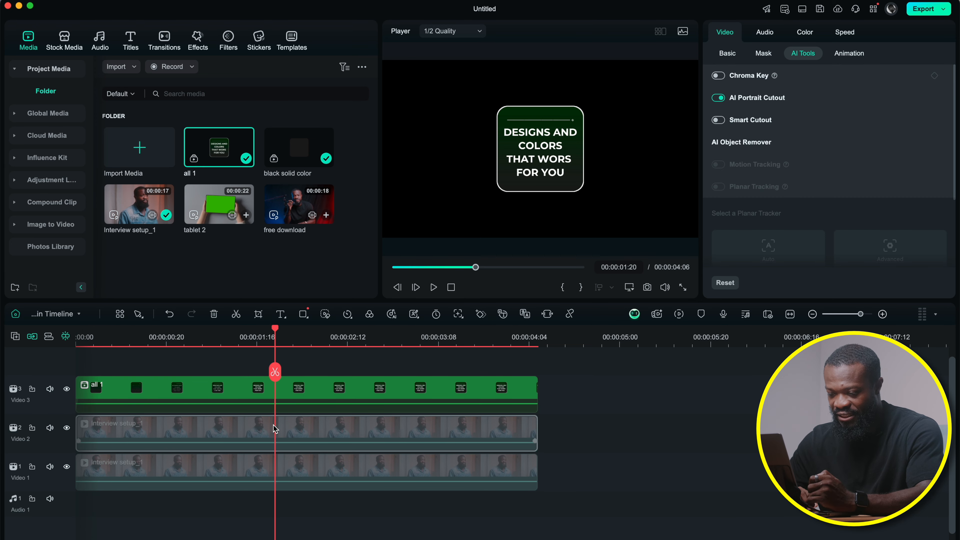
pyautogui.keyDown('shift'); pyautogui.click(267, 459); pyautogui.keyUp('shift')
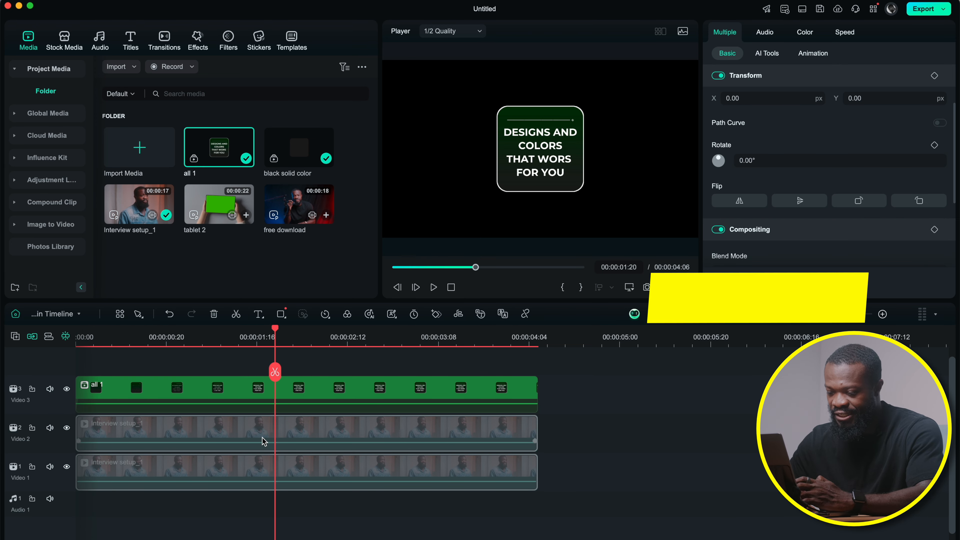
pyautogui.press('e')
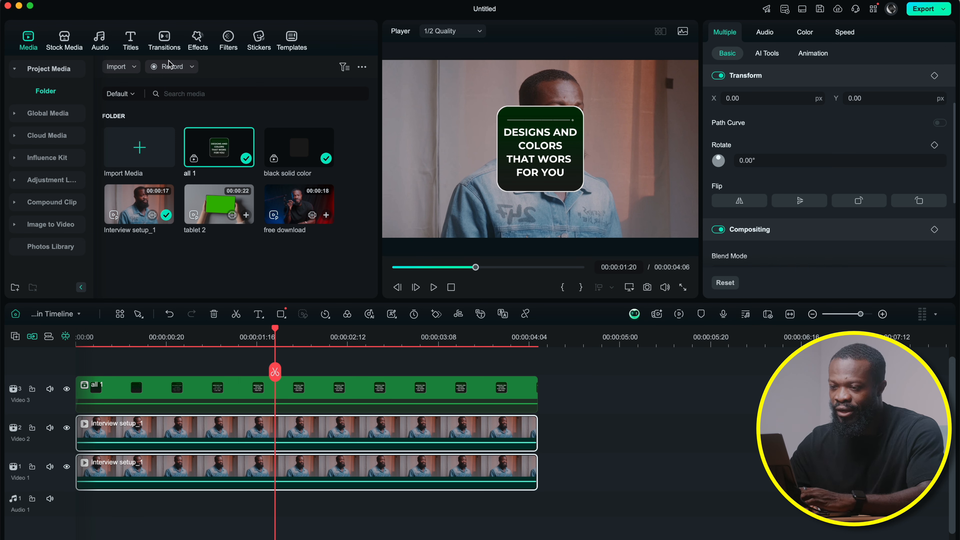
# Search the effects for "3d", apply Basic 3D to the all 1 compound clip and set its rotation to 44°.
pyautogui.click(198, 41)
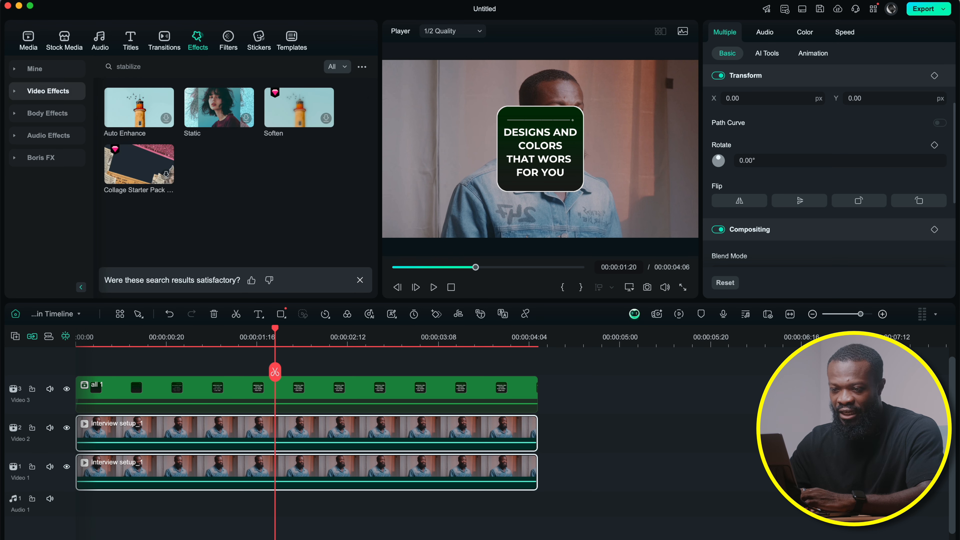
pyautogui.click(44, 93)
pyautogui.click(152, 68)
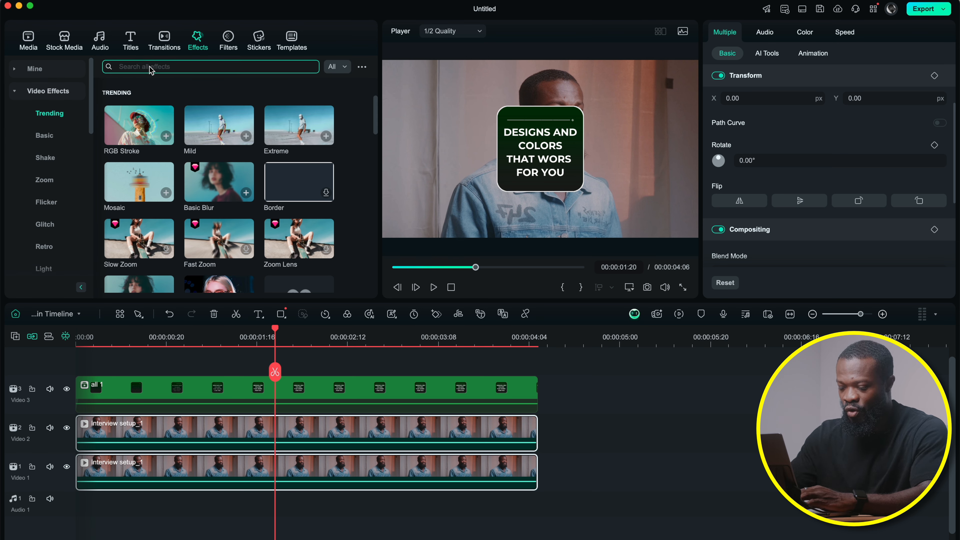
pyautogui.write('3d')
pyautogui.press('Return')
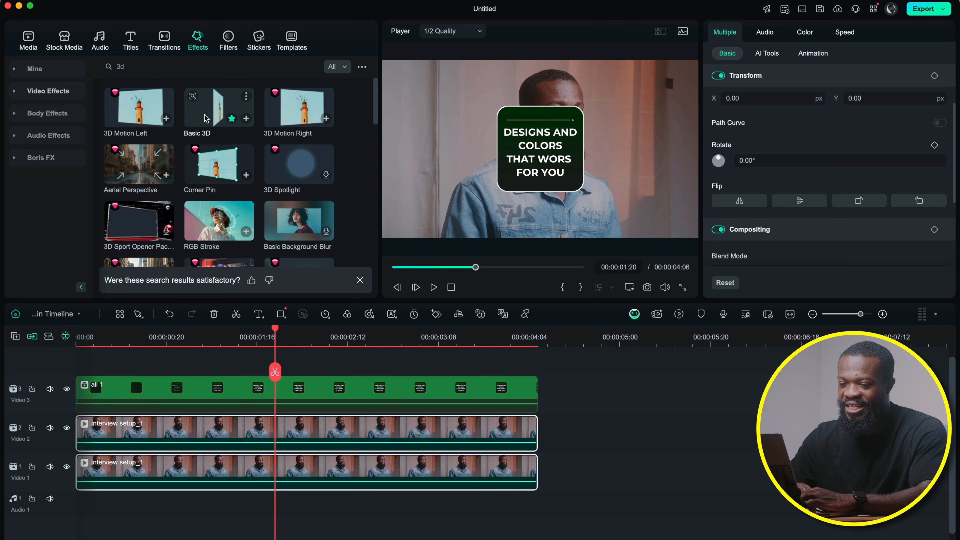
pyautogui.moveTo(206, 116); pyautogui.dragTo(140, 397)
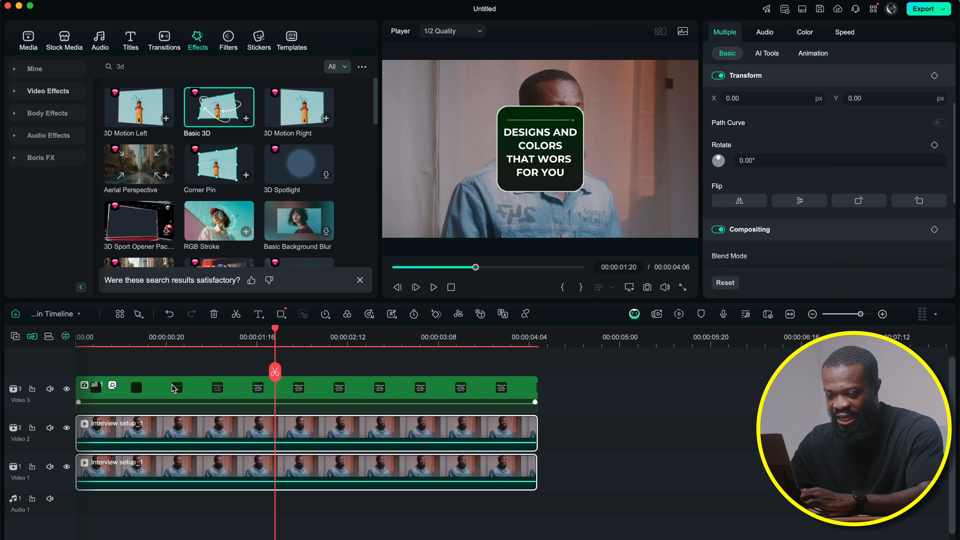
pyautogui.click(176, 390)
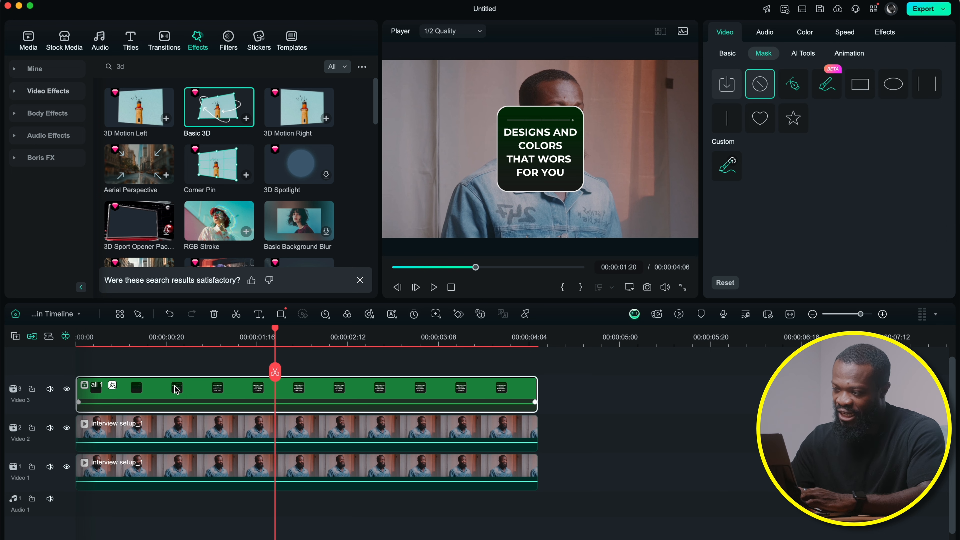
pyautogui.click(885, 34)
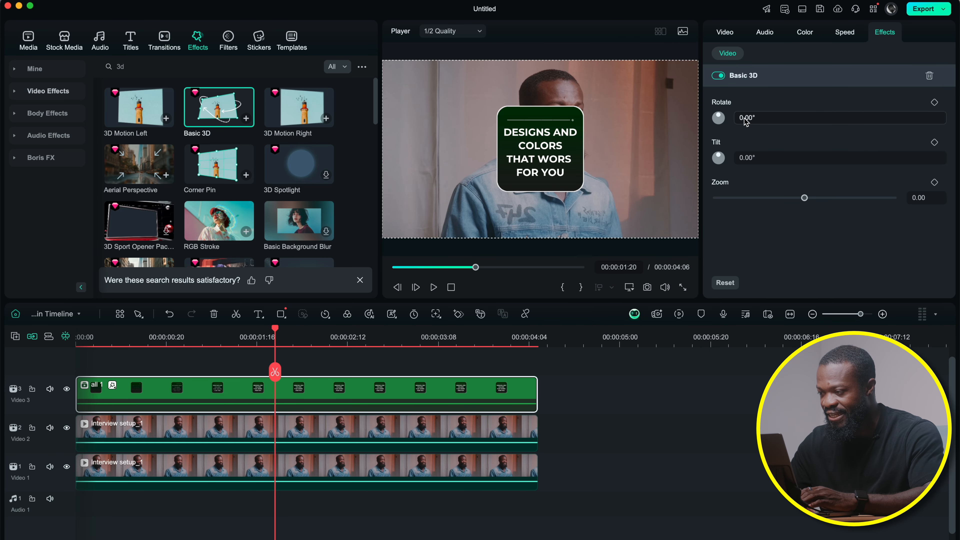
pyautogui.moveTo(747, 121); pyautogui.dragTo(770, 120)
# Move the all 1 clip between the two interview clips and set its position to X -1065 px, Y 145 px.
pyautogui.moveTo(294, 401); pyautogui.dragTo(297, 449)
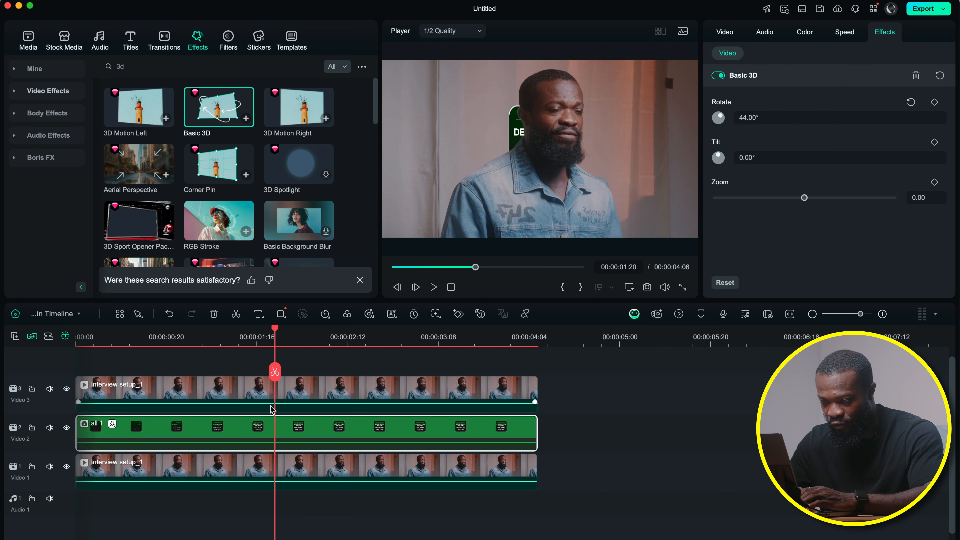
pyautogui.click(297, 434)
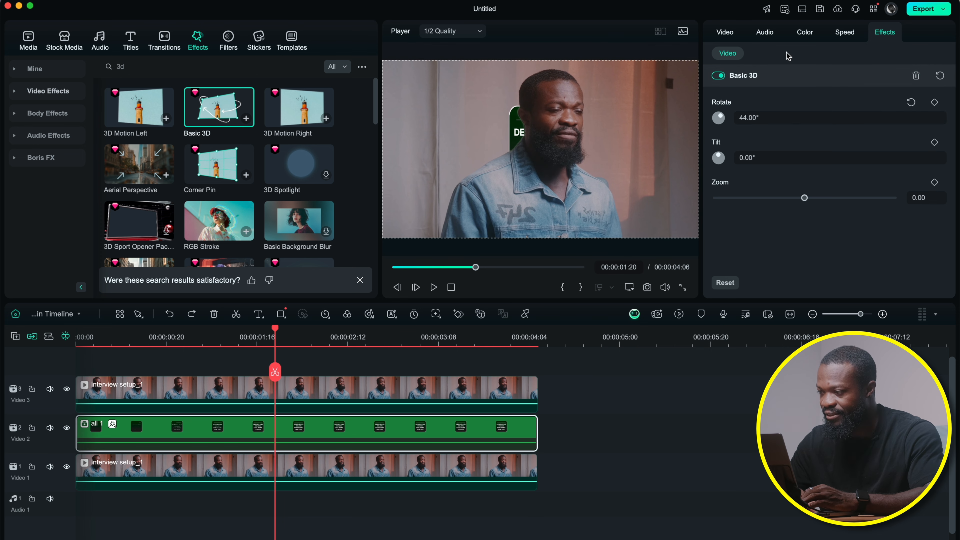
pyautogui.click(723, 37)
pyautogui.scroll(3, 748, 144)
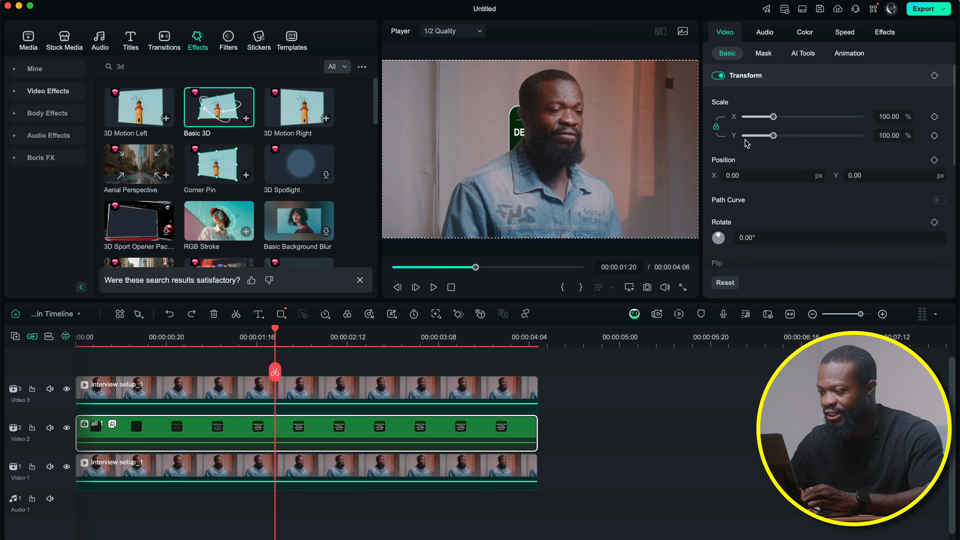
pyautogui.moveTo(726, 178); pyautogui.dragTo(345, 186)
pyautogui.moveTo(739, 177); pyautogui.dragTo(537, 192)
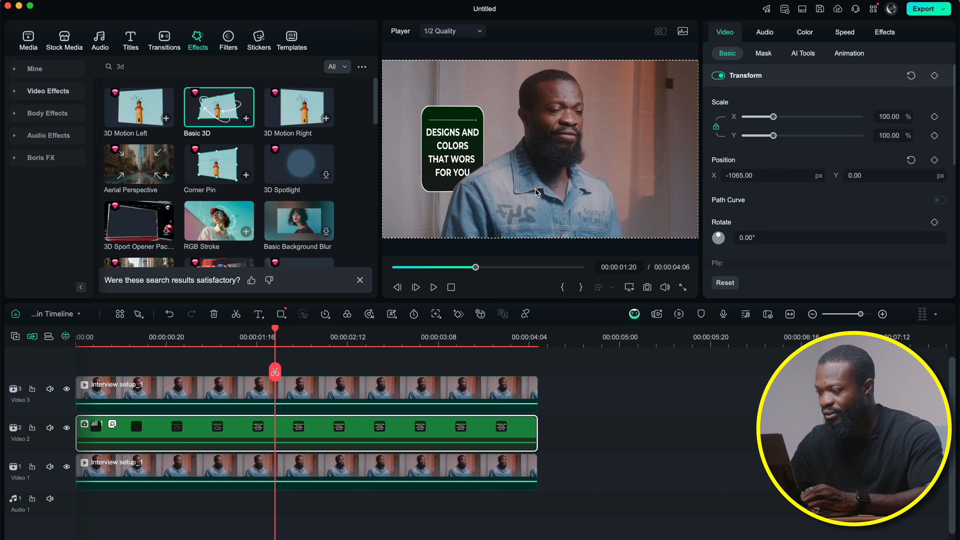
pyautogui.moveTo(863, 177); pyautogui.dragTo(935, 177)
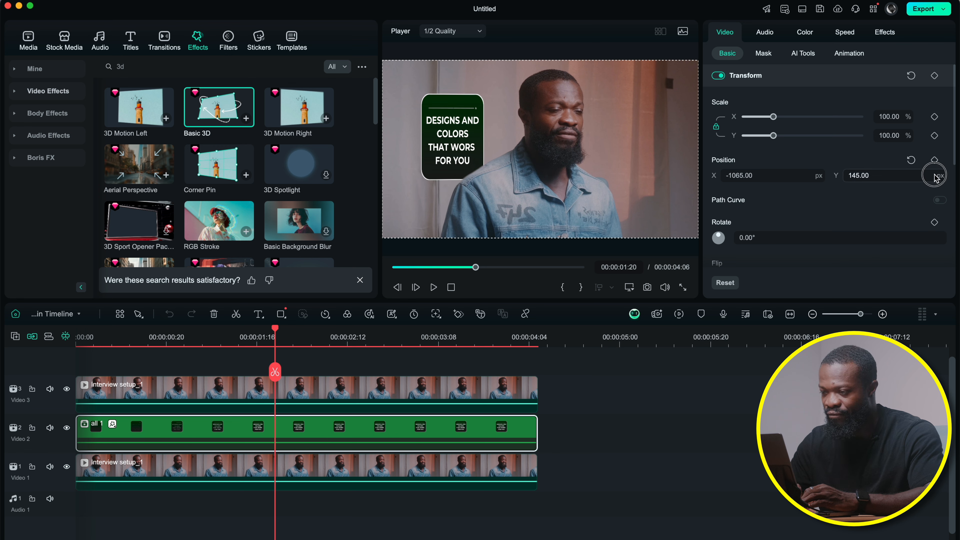
# Try Basic 3D with rotation 56°, tilt 13° and zoom -4.70 on the all 1 clip, and remove the effect.
pyautogui.click(885, 32)
pyautogui.moveTo(735, 118)
pyautogui.mouseDown()
pyautogui.moveTo(765, 125)
pyautogui.moveTo(734, 132)
pyautogui.mouseUp()
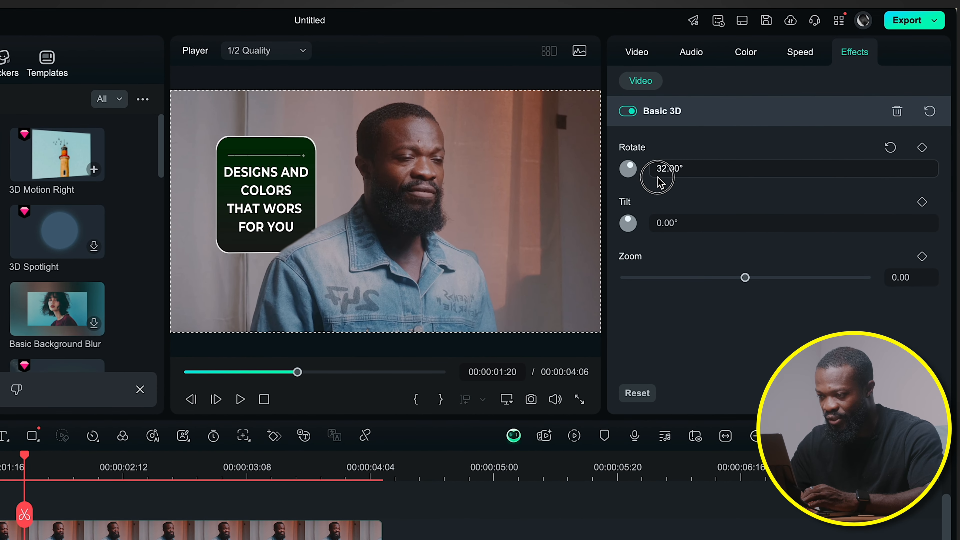
pyautogui.moveTo(660, 183)
pyautogui.mouseDown()
pyautogui.moveTo(643, 187)
pyautogui.moveTo(686, 180)
pyautogui.moveTo(673, 185)
pyautogui.mouseUp()
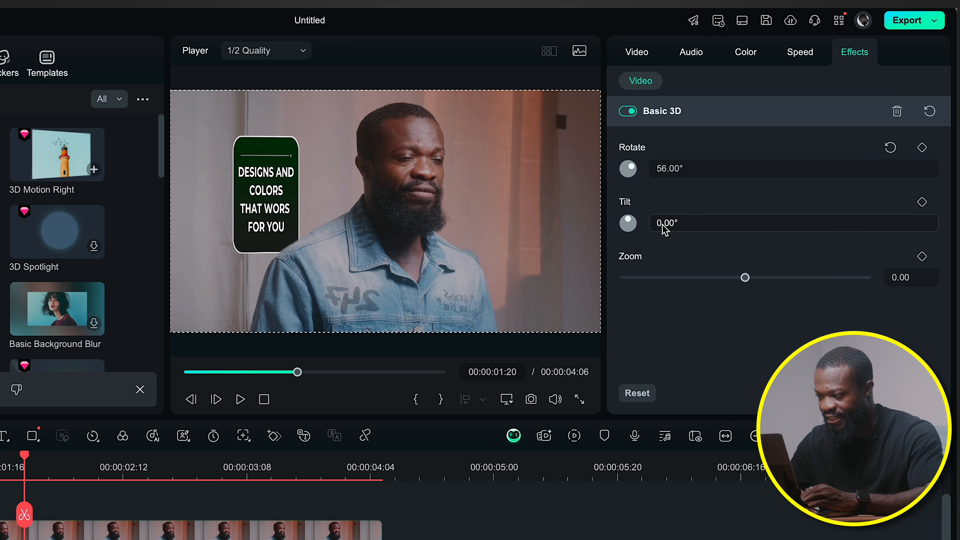
pyautogui.moveTo(665, 229); pyautogui.dragTo(674, 225)
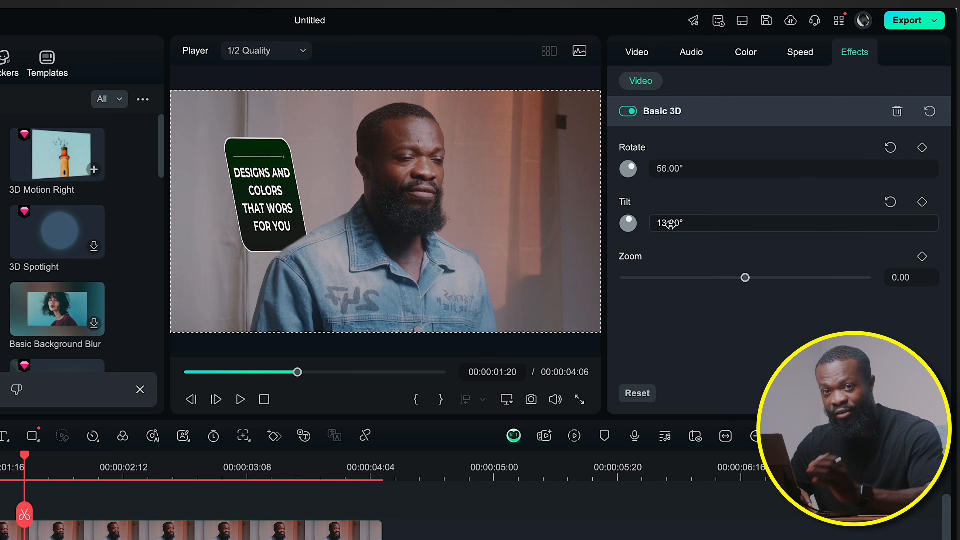
pyautogui.moveTo(745, 278)
pyautogui.mouseDown()
pyautogui.moveTo(718, 278)
pyautogui.moveTo(740, 278)
pyautogui.mouseUp()
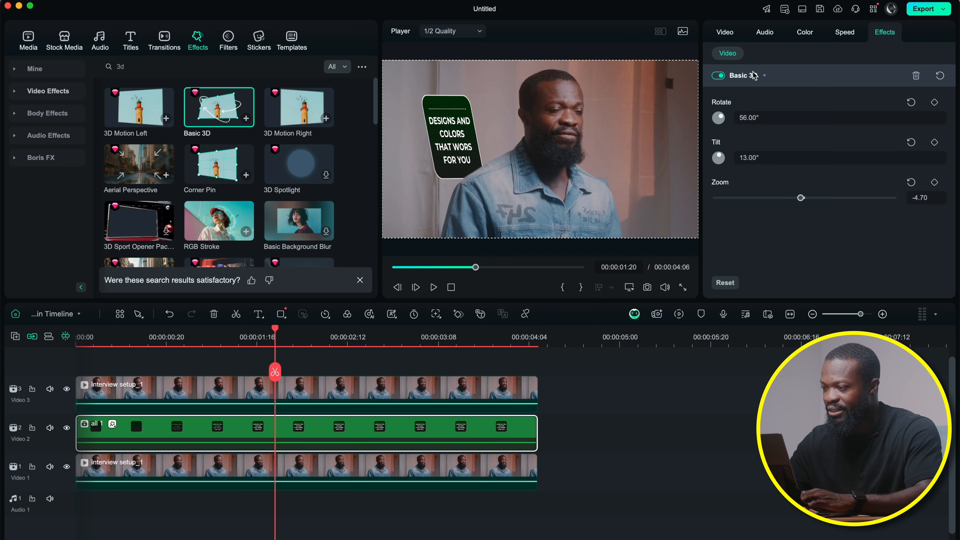
pyautogui.click(918, 76)
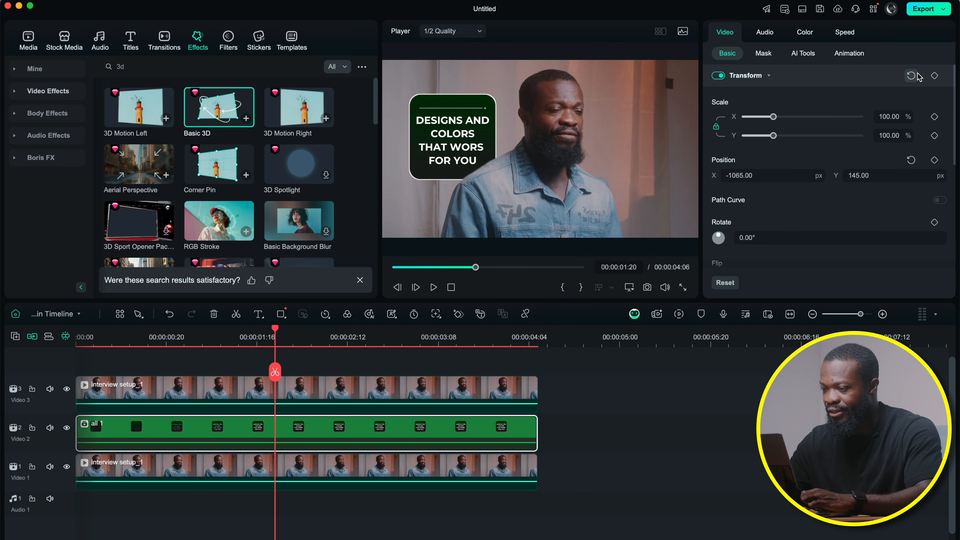
# Apply the Boris FX BCC Lens Correction effect to the all 1 clip and set its correction to 0.
pyautogui.click(40, 159)
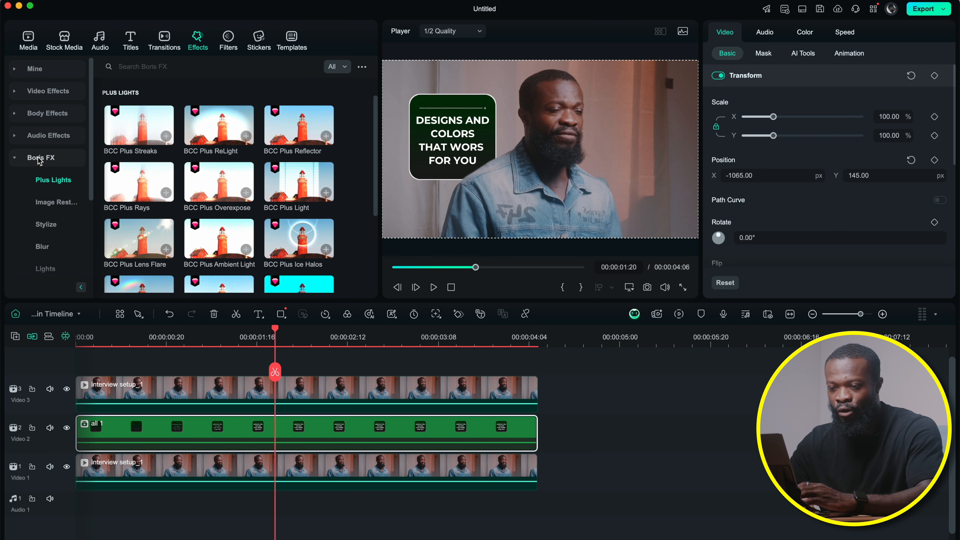
pyautogui.click(48, 204)
pyautogui.scroll(-5, 115, 203)
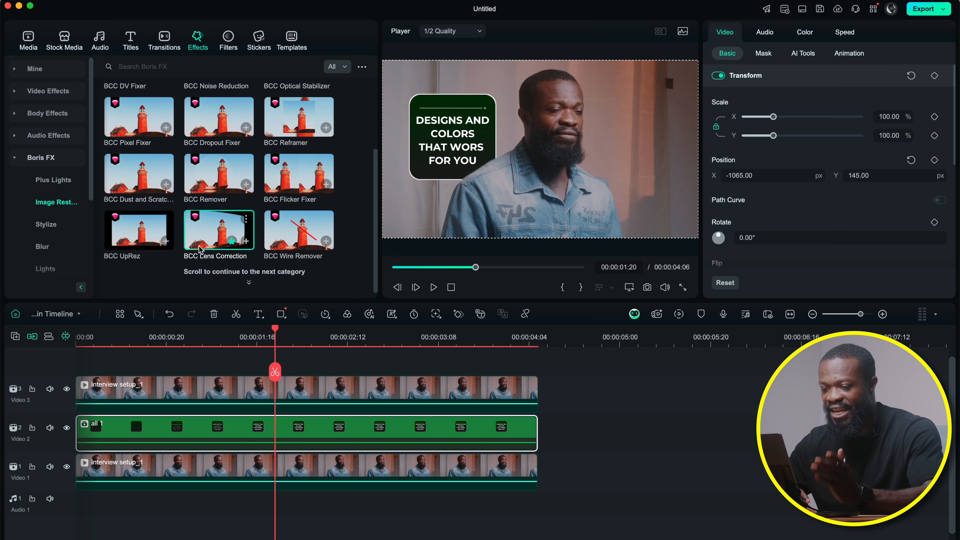
pyautogui.moveTo(213, 237); pyautogui.dragTo(189, 429)
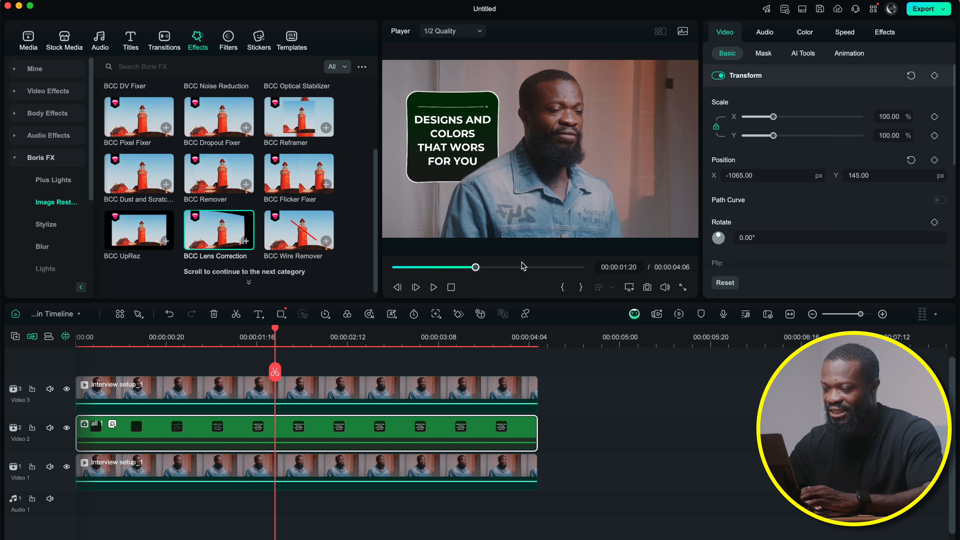
pyautogui.click(885, 36)
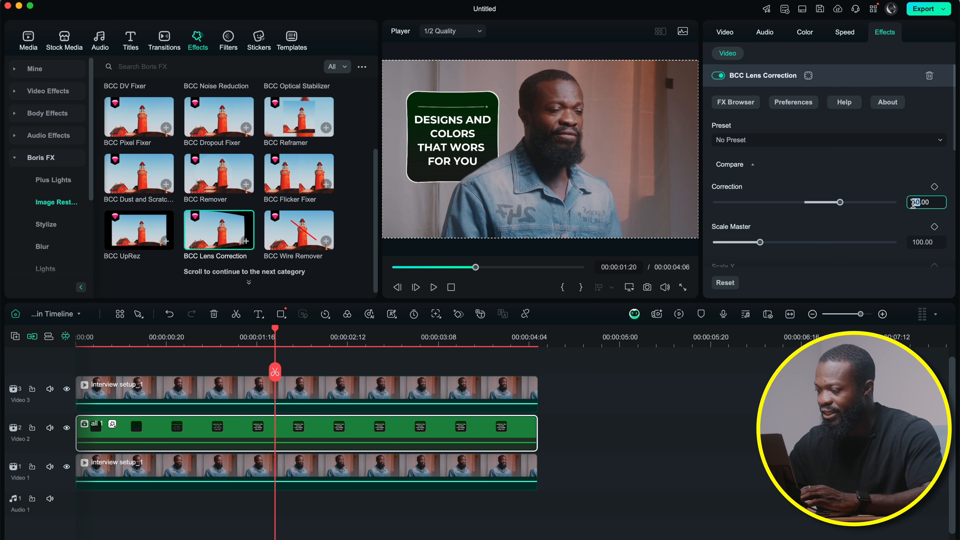
pyautogui.press('Return')
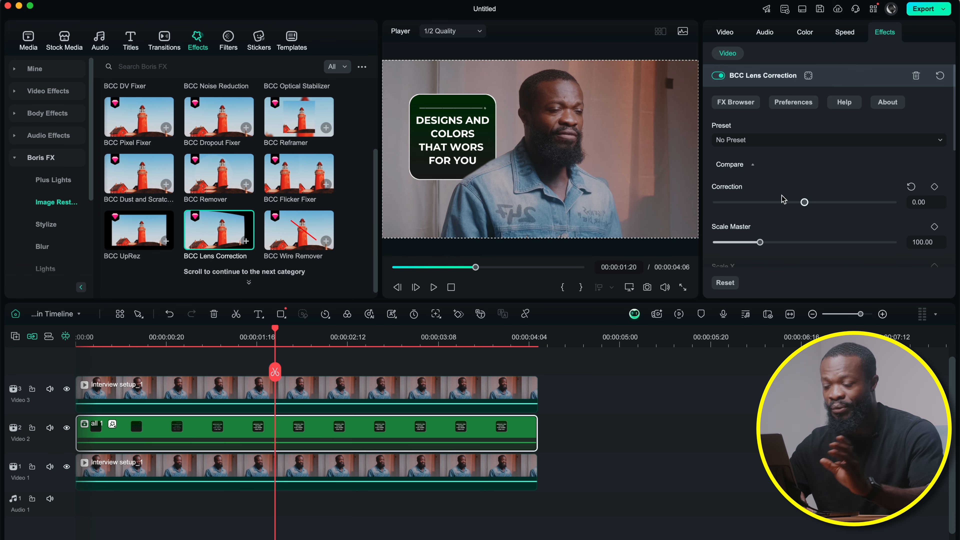
# Lower the Lens Correction horizontal perspective below zero to angle the card, and set Scale X to 95.30.
pyautogui.scroll(-5, 783, 200)
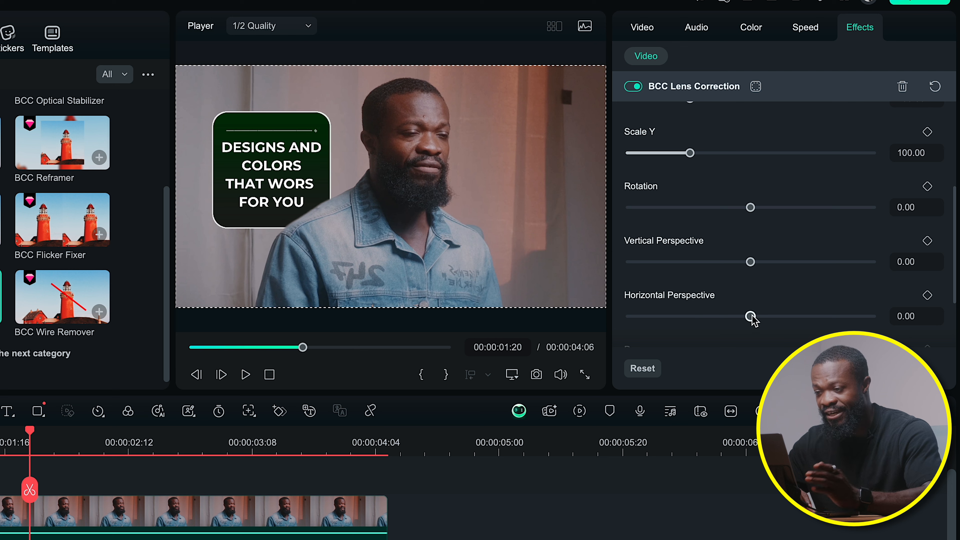
pyautogui.moveTo(752, 319); pyautogui.dragTo(724, 330)
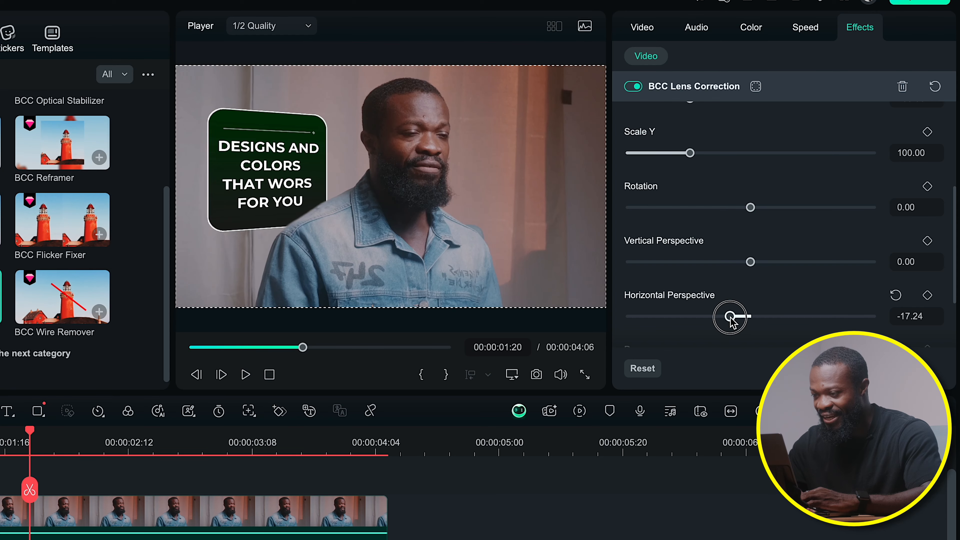
pyautogui.moveTo(735, 316); pyautogui.dragTo(718, 320)
pyautogui.scroll(3, 762, 267)
pyautogui.scroll(1, 761, 267)
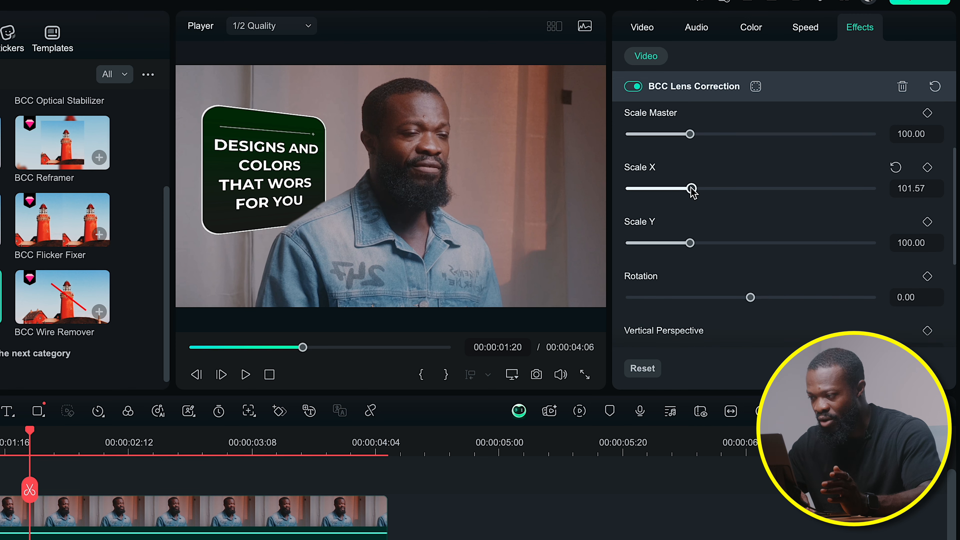
pyautogui.moveTo(691, 188); pyautogui.dragTo(689, 189)
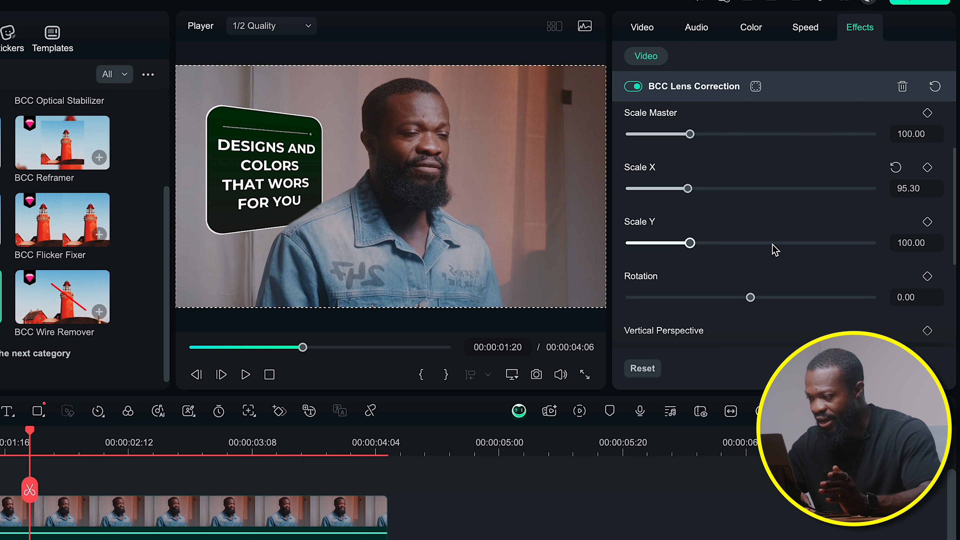
# Set the Lens Correction effect's Scale Y to 104.08.
pyautogui.moveTo(691, 243); pyautogui.dragTo(693, 243)
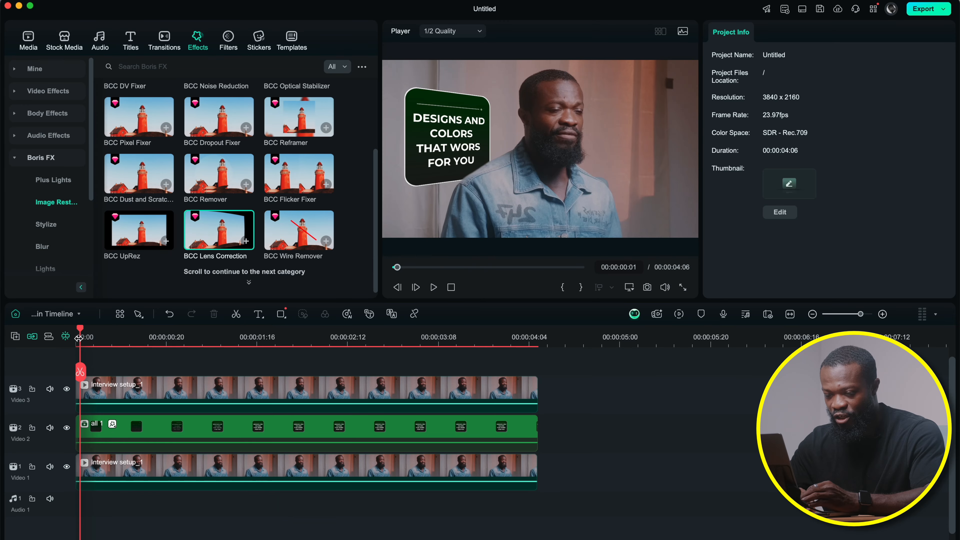
# Add an opacity keyframe at the very start of the all 1 clip and set its opacity to 0.
pyautogui.moveTo(79, 337); pyautogui.dragTo(62, 339)
pyautogui.click(102, 425)
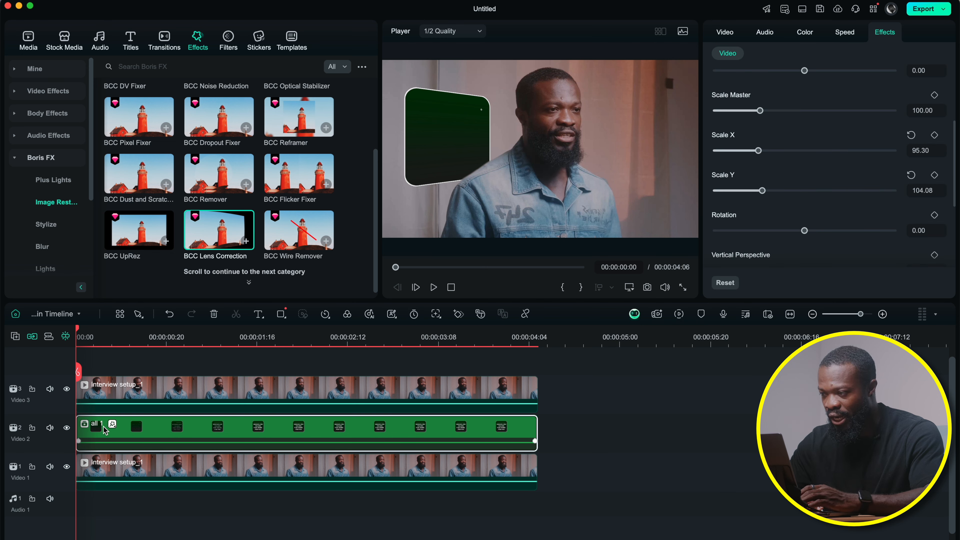
pyautogui.click(723, 33)
pyautogui.scroll(-5, 783, 201)
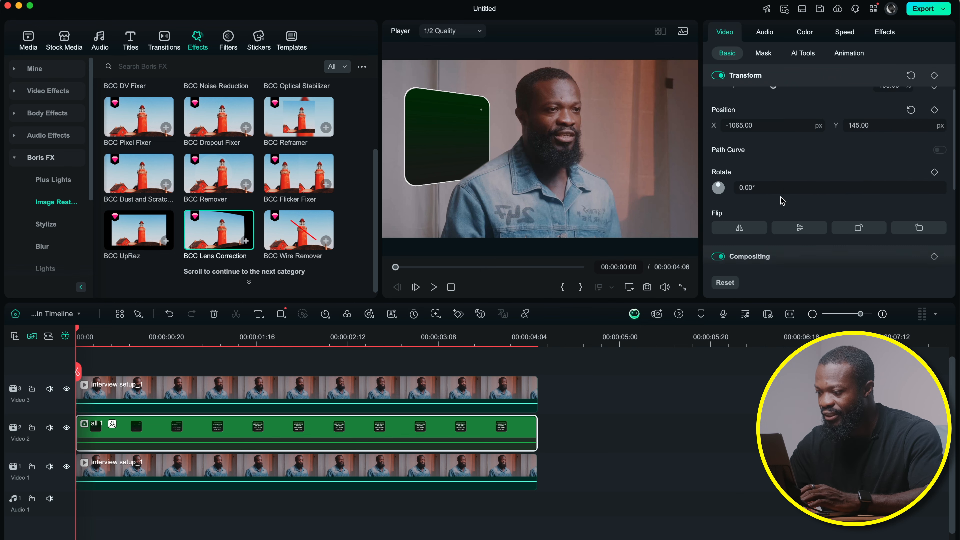
pyautogui.scroll(-2, 793, 181)
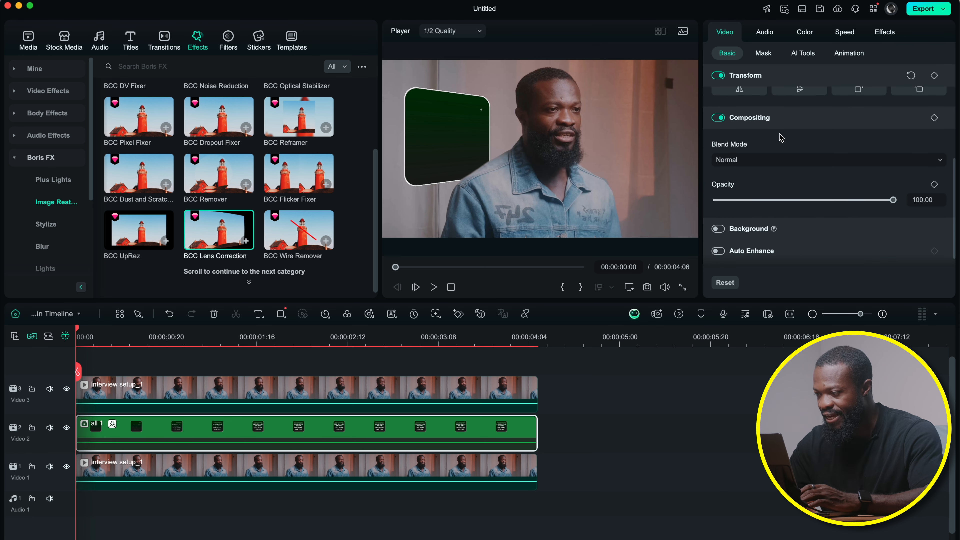
pyautogui.click(787, 124)
pyautogui.scroll(1, 793, 122)
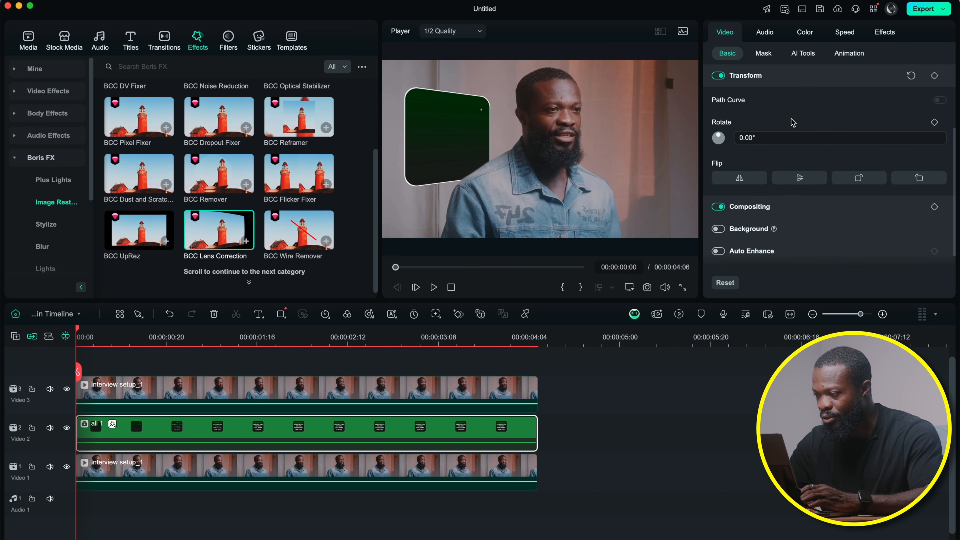
pyautogui.click(782, 209)
pyautogui.scroll(-3, 786, 211)
pyautogui.click(935, 194)
pyautogui.click(935, 194)
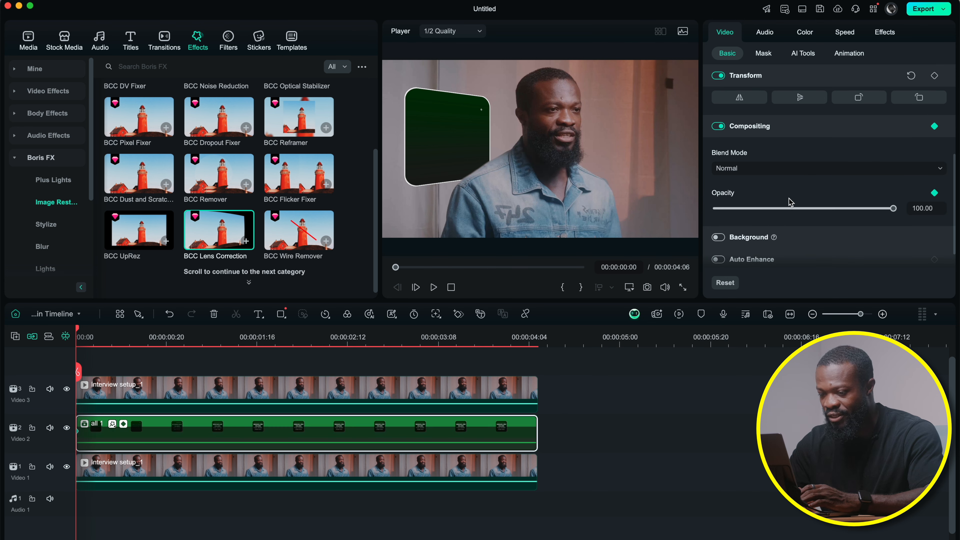
pyautogui.moveTo(892, 209); pyautogui.dragTo(687, 225)
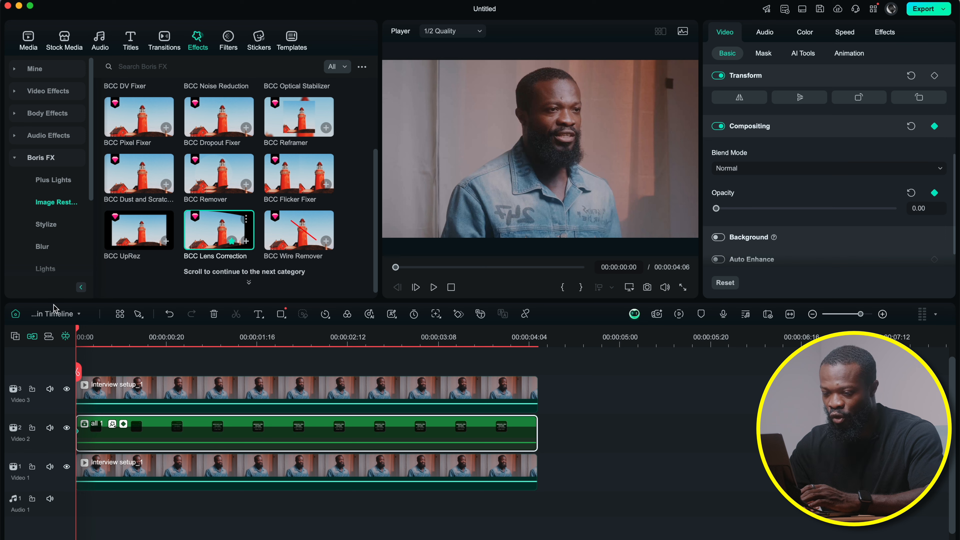
# Set the all 1 clip's opacity to 100 at 00:00:01:04 and play the fade-in from the start.
pyautogui.scroll(2, 101, 354)
pyautogui.moveTo(80, 331); pyautogui.dragTo(226, 332)
pyautogui.moveTo(716, 209); pyautogui.dragTo(909, 202)
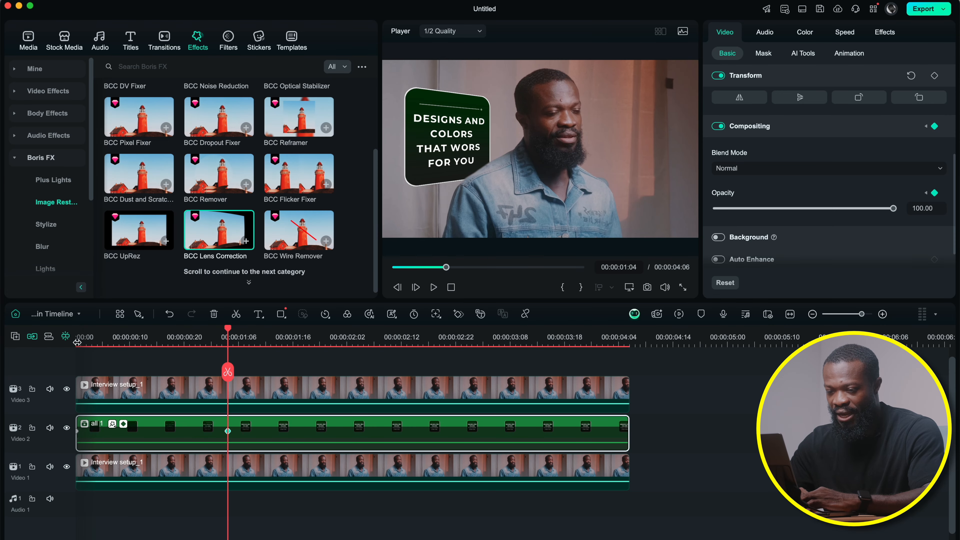
pyautogui.click(77, 342)
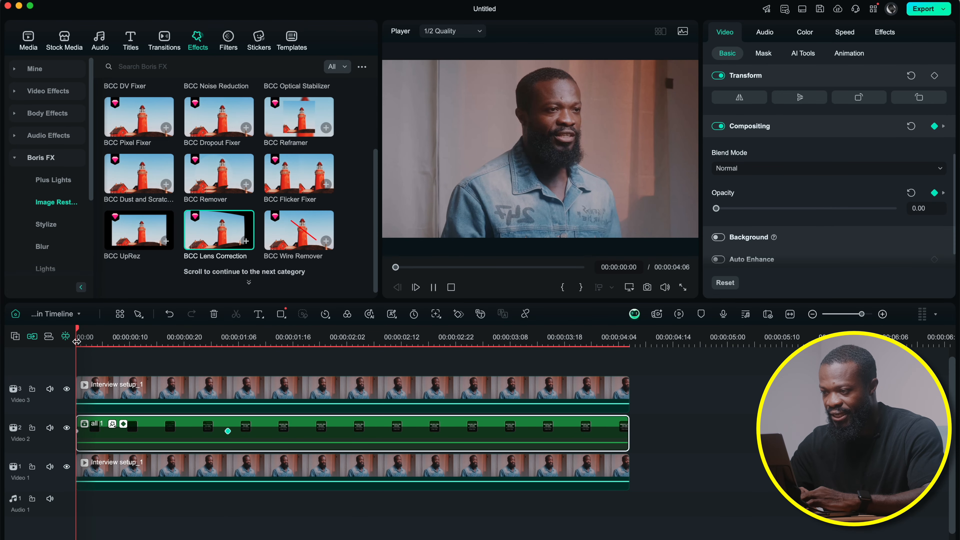
pyautogui.press('space')
pyautogui.click(77, 341)
pyautogui.press('space')
# Shift the all 1 clip's second opacity keyframe to 00:00:01:09 to slow the fade-in.
pyautogui.click(228, 431)
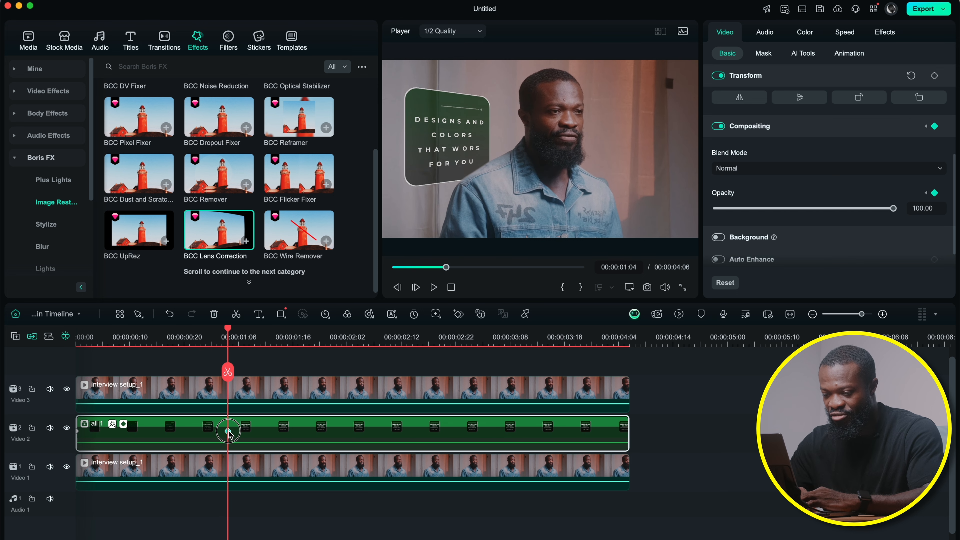
pyautogui.moveTo(228, 432); pyautogui.dragTo(233, 433)
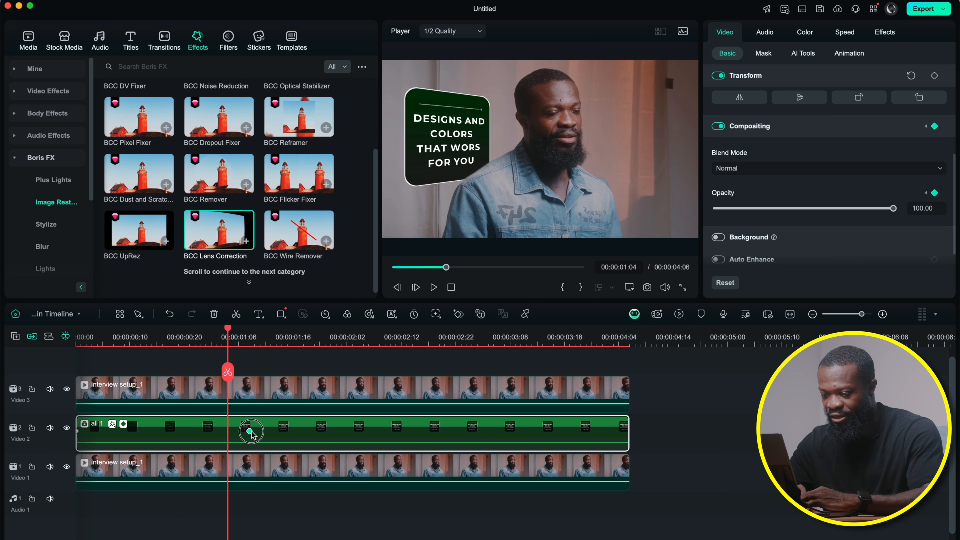
pyautogui.moveTo(254, 434); pyautogui.dragTo(255, 436)
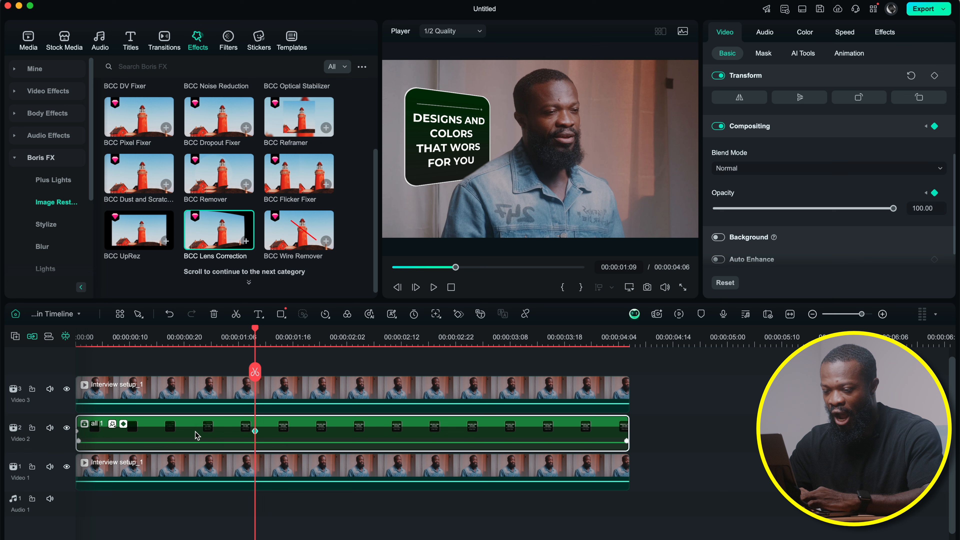
# Add a Transform keyframe to the all 1 clip at 00:00:01:03.
pyautogui.click(216, 337)
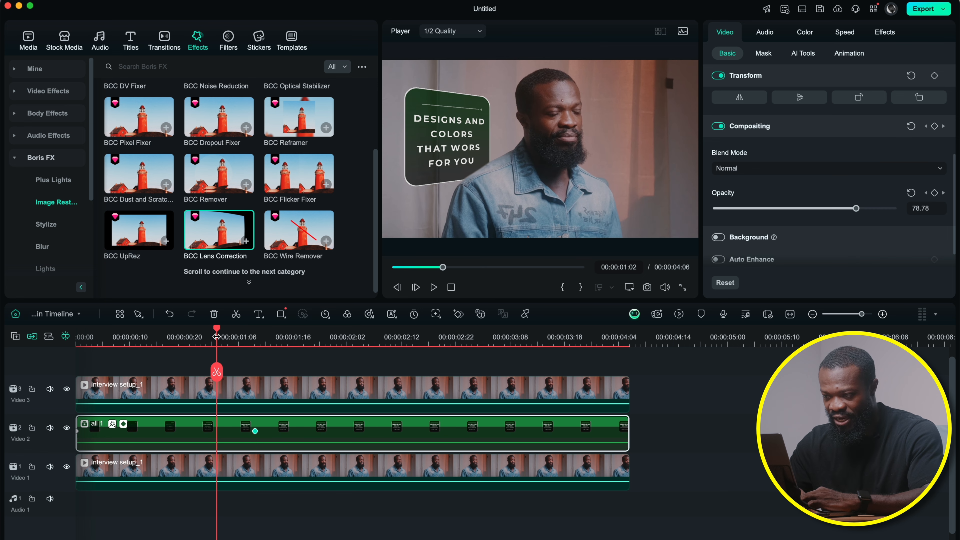
pyautogui.moveTo(215, 337); pyautogui.dragTo(222, 336)
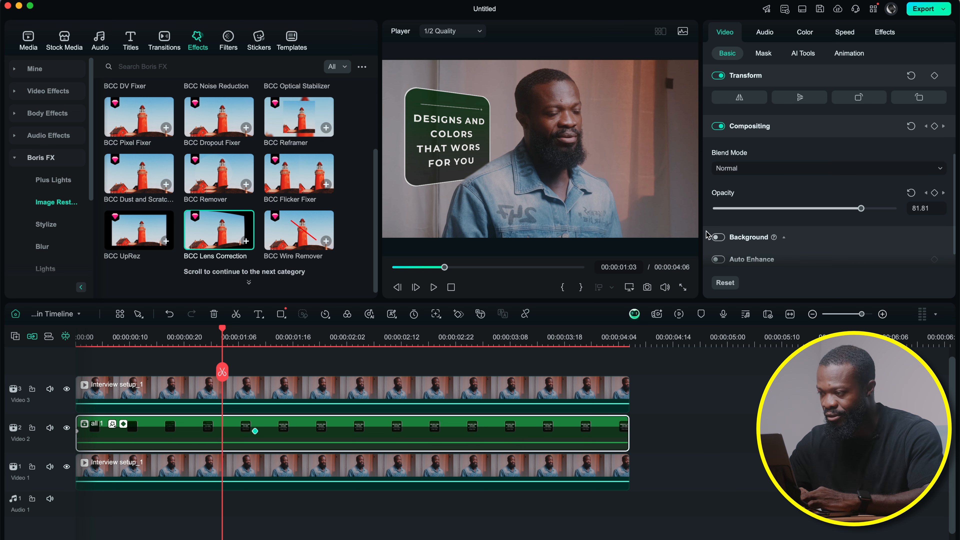
pyautogui.scroll(8, 825, 193)
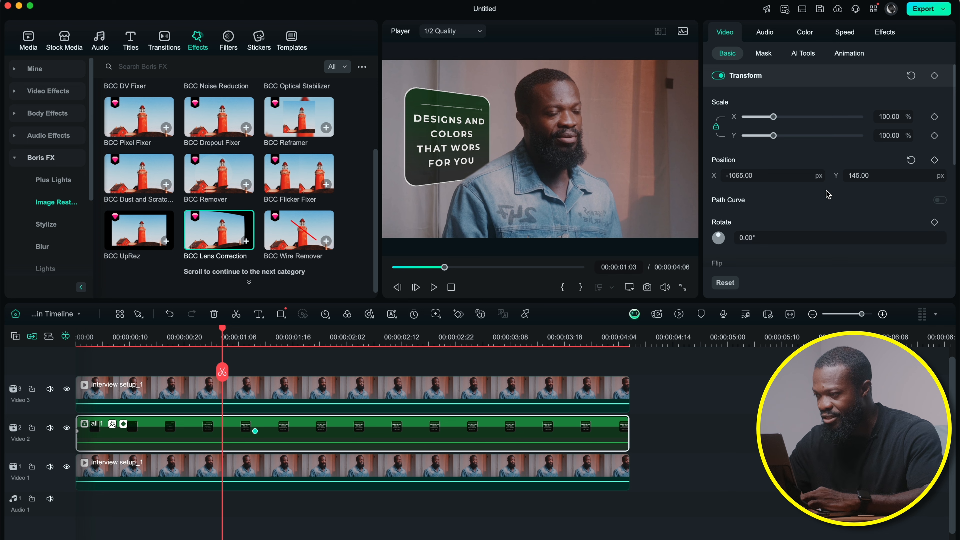
pyautogui.click(935, 76)
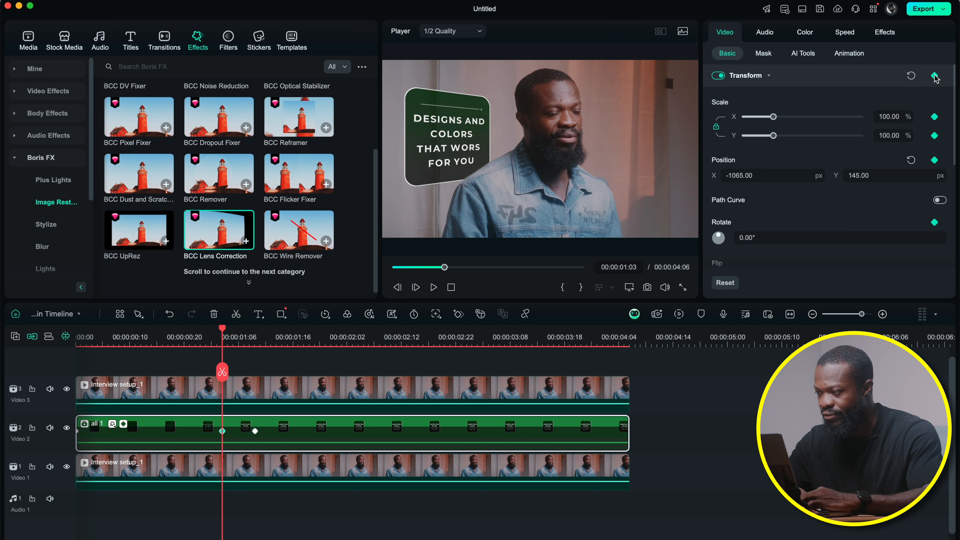
# Add a Transform keyframe at 00:00:01:15 with position Y 297 px, and play back the card's upward move.
pyautogui.moveTo(224, 331); pyautogui.dragTo(288, 334)
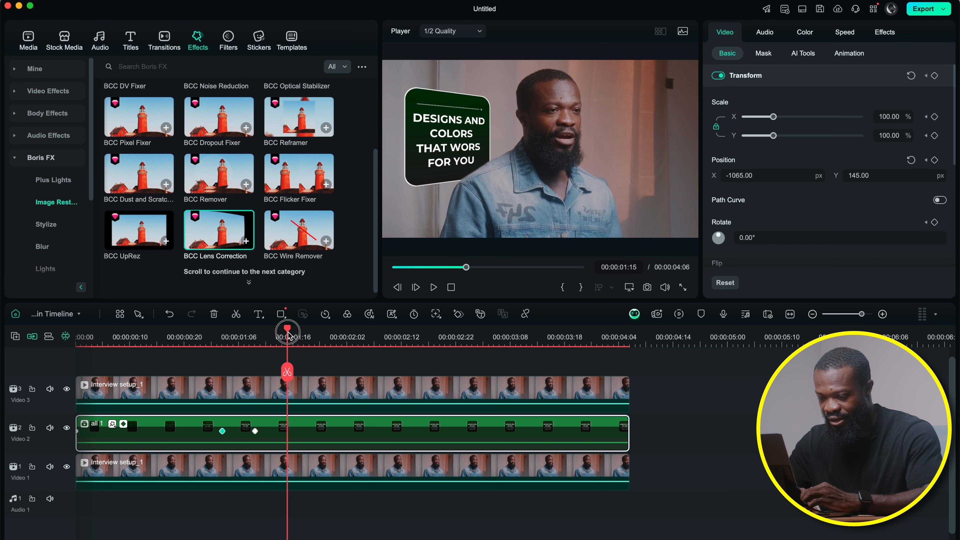
pyautogui.click(935, 76)
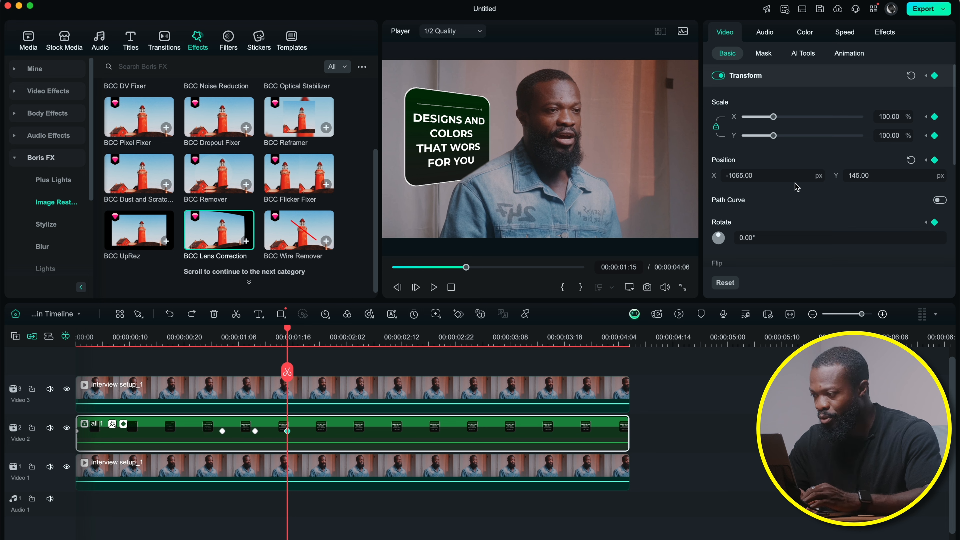
pyautogui.moveTo(862, 180); pyautogui.dragTo(937, 181)
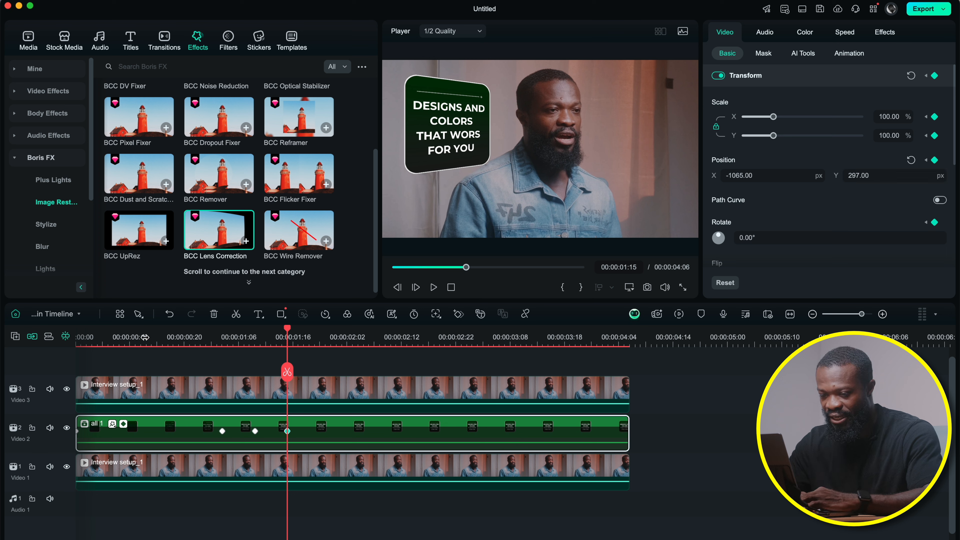
pyautogui.click(124, 337)
pyautogui.press('space')
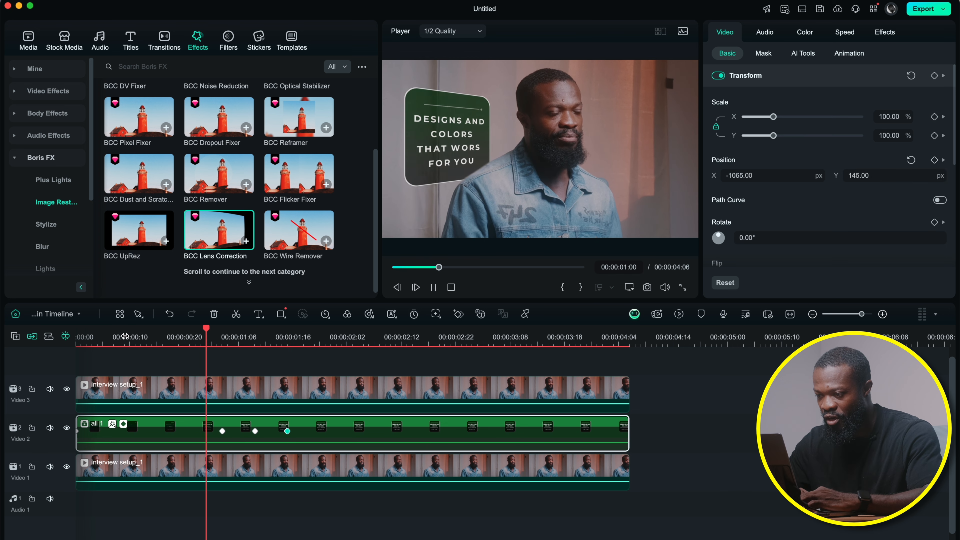
pyautogui.press('space')
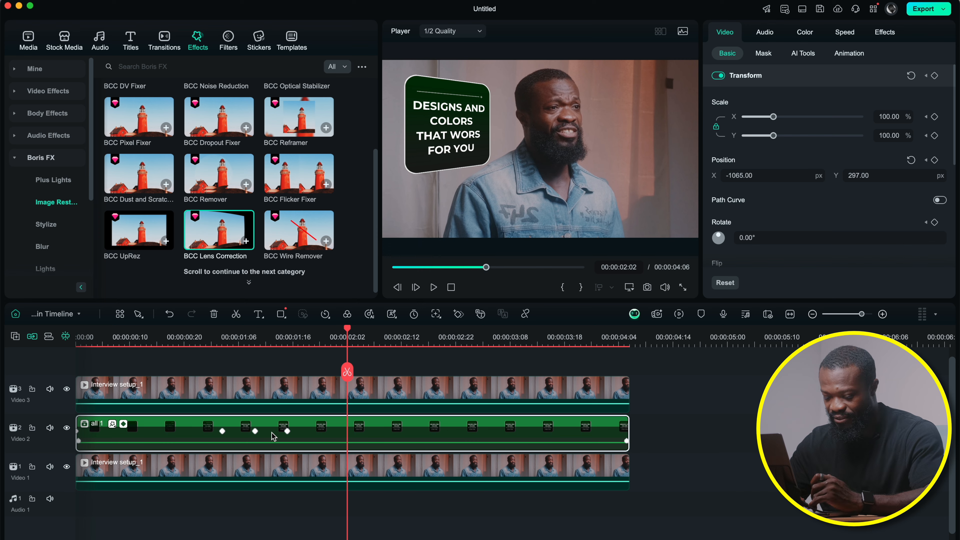
# Show the all 1 clip's keyframe animation, apply easing to both Position Y keyframes, and play back the eased move.
pyautogui.hotkey('shift', 'alt', 'k')
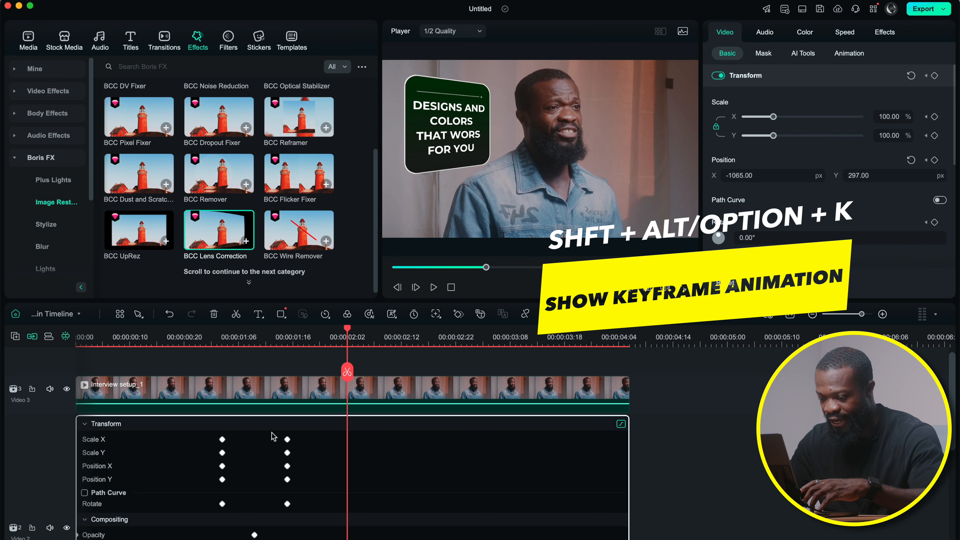
pyautogui.scroll(-1, 287, 434)
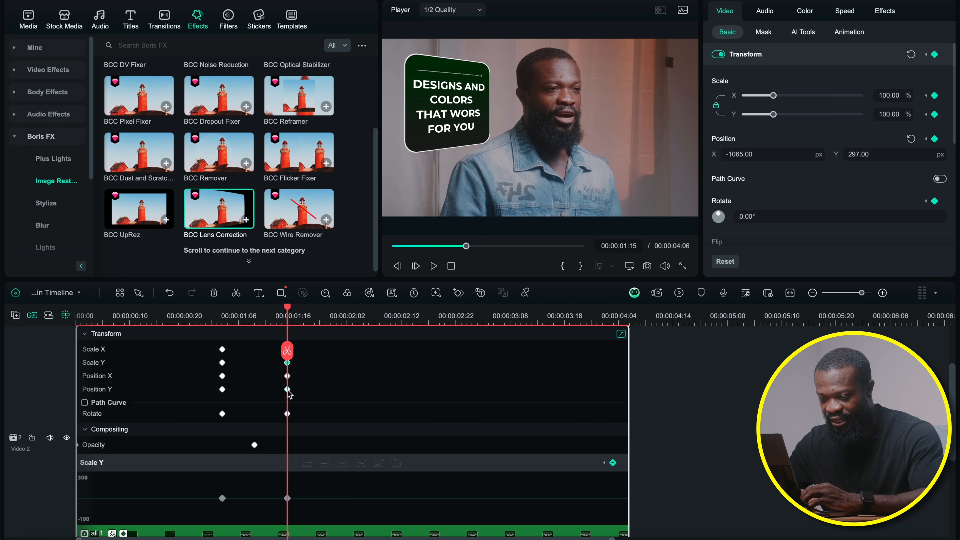
pyautogui.click(287, 389)
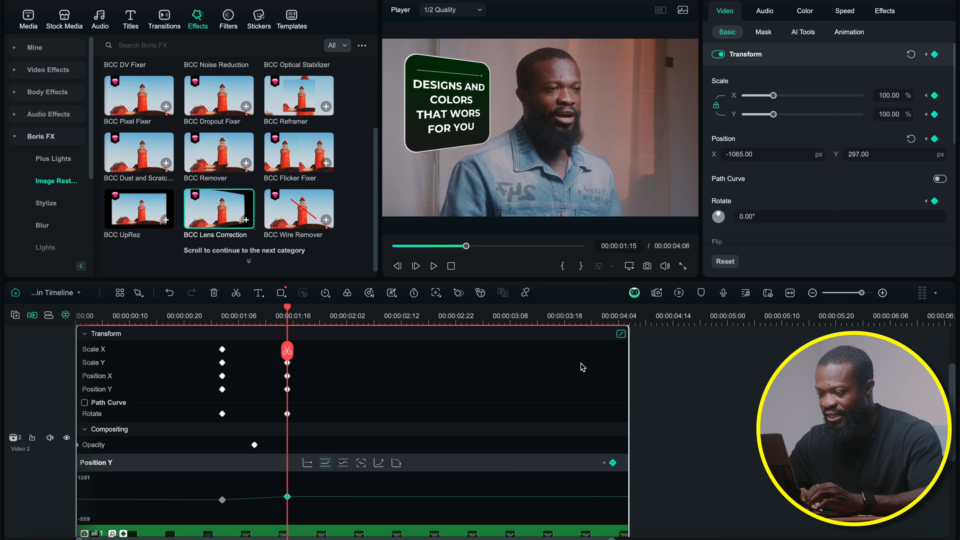
pyautogui.click(621, 334)
pyautogui.click(621, 335)
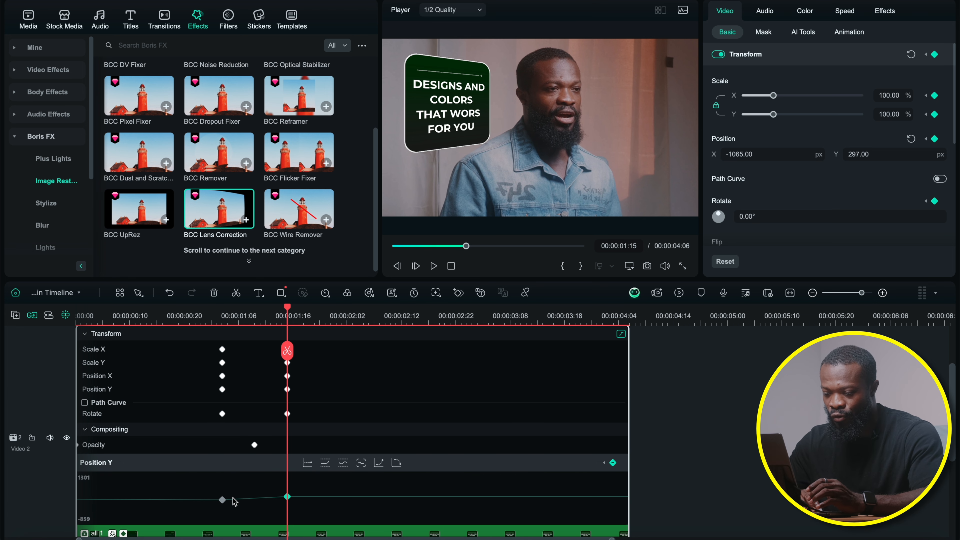
pyautogui.scroll(-1, 298, 459)
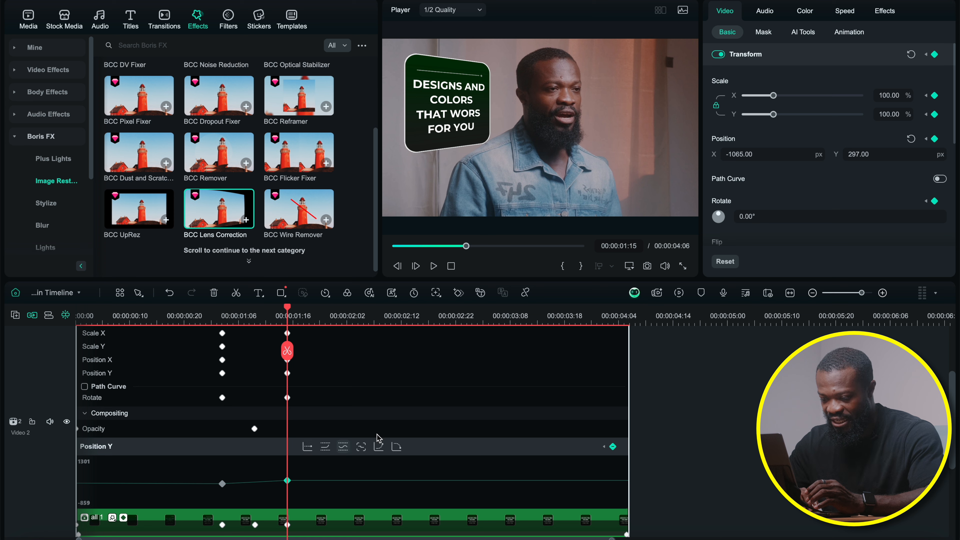
pyautogui.click(396, 447)
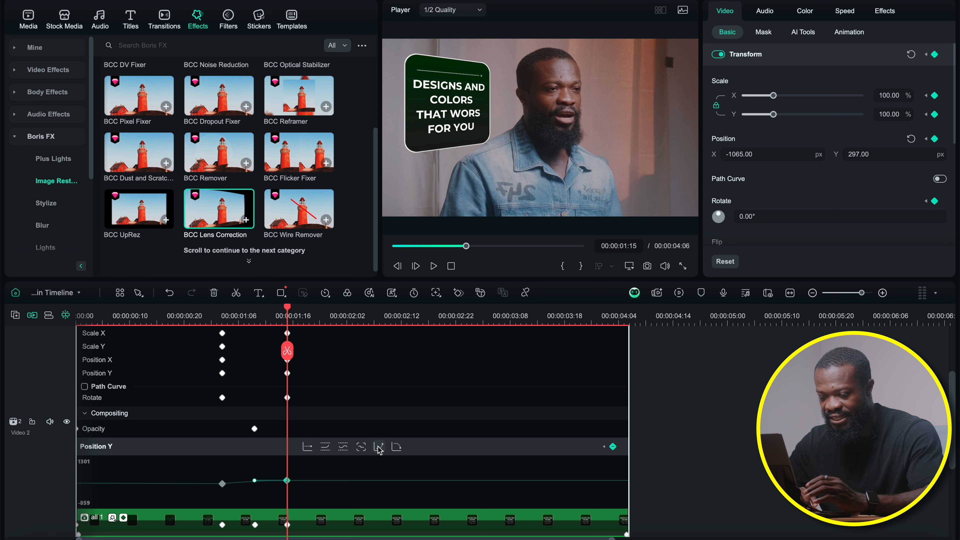
pyautogui.click(222, 484)
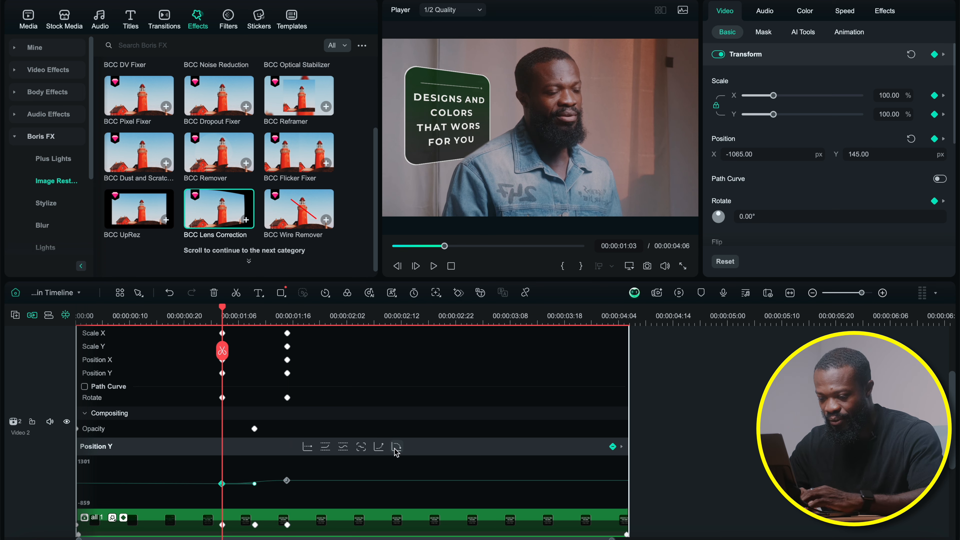
pyautogui.click(179, 316)
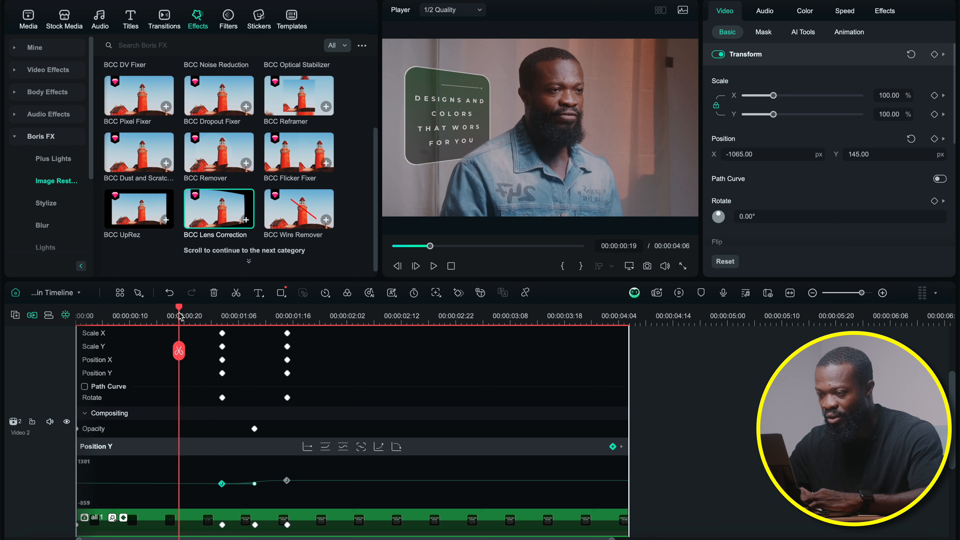
pyautogui.press('space')
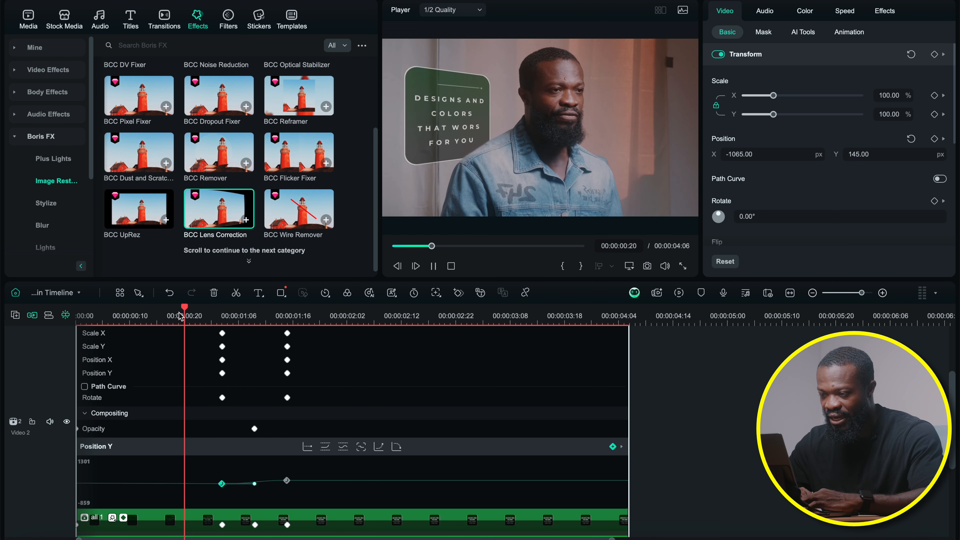
pyautogui.press('space')
# Shift the all 1 clip's last Transform keyframe to about 00:00:01:19 and play back the slower move.
pyautogui.click(286, 481)
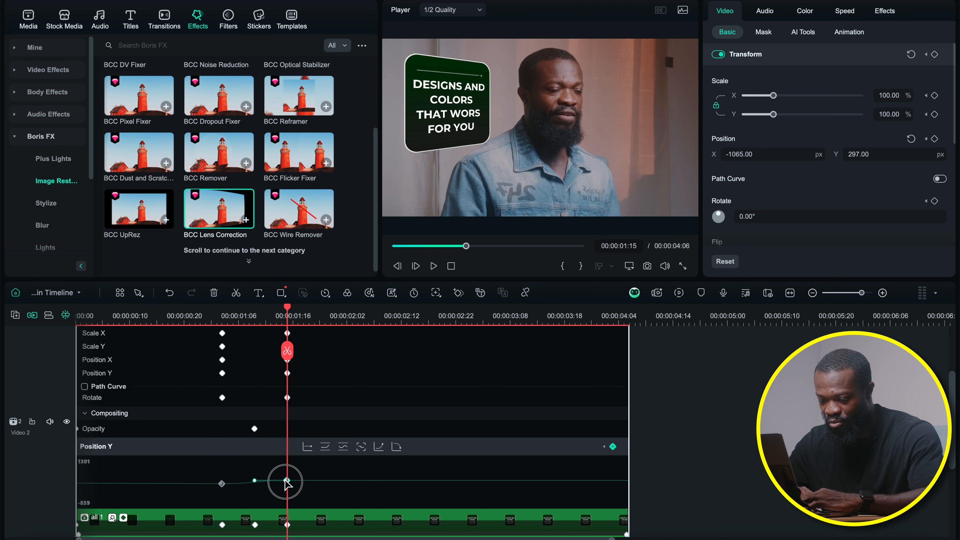
pyautogui.click(288, 526)
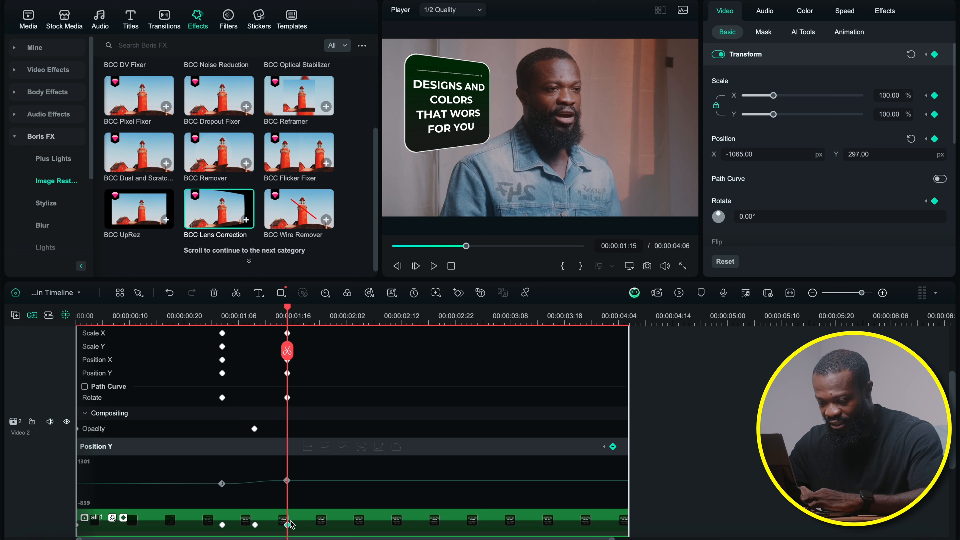
pyautogui.moveTo(288, 526); pyautogui.dragTo(298, 525)
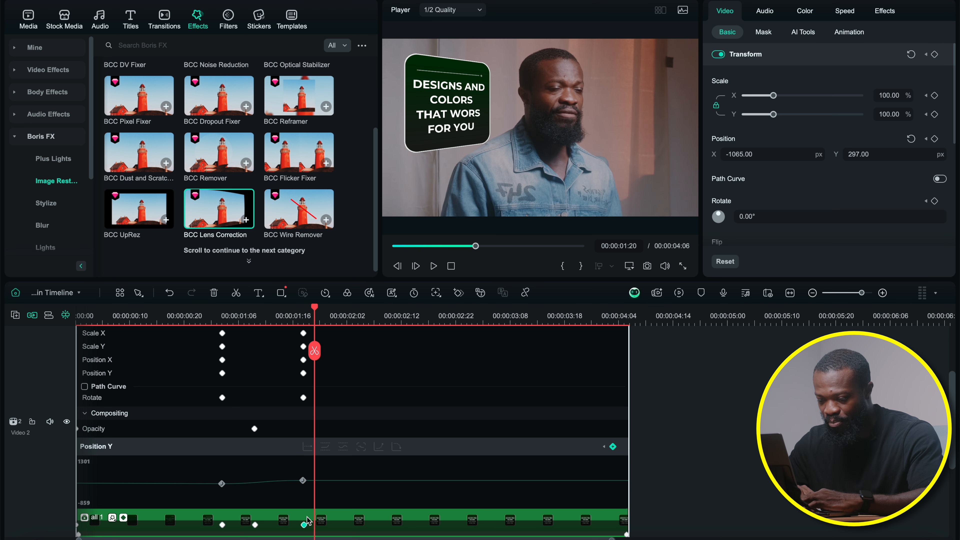
pyautogui.moveTo(305, 525); pyautogui.dragTo(311, 526)
pyautogui.click(196, 308)
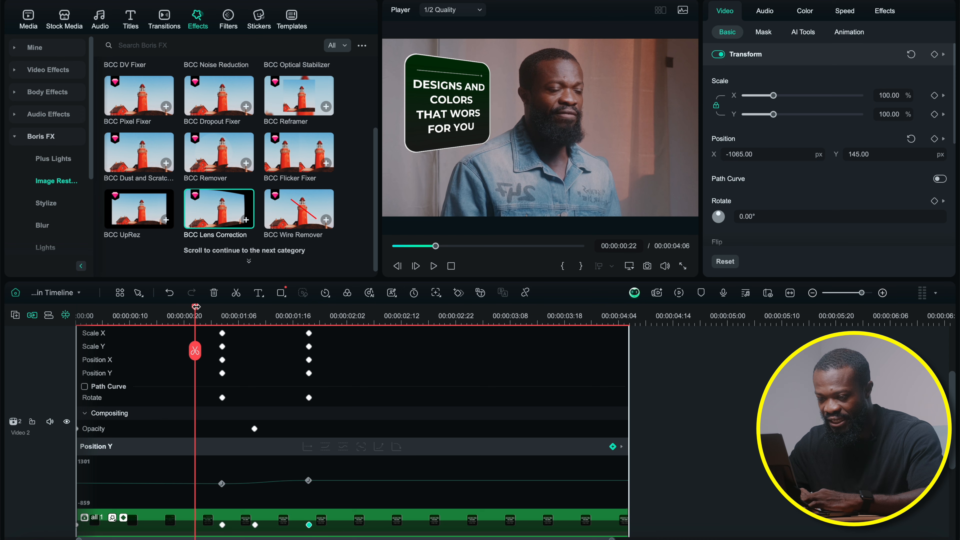
pyautogui.press('space')
pyautogui.click(195, 306)
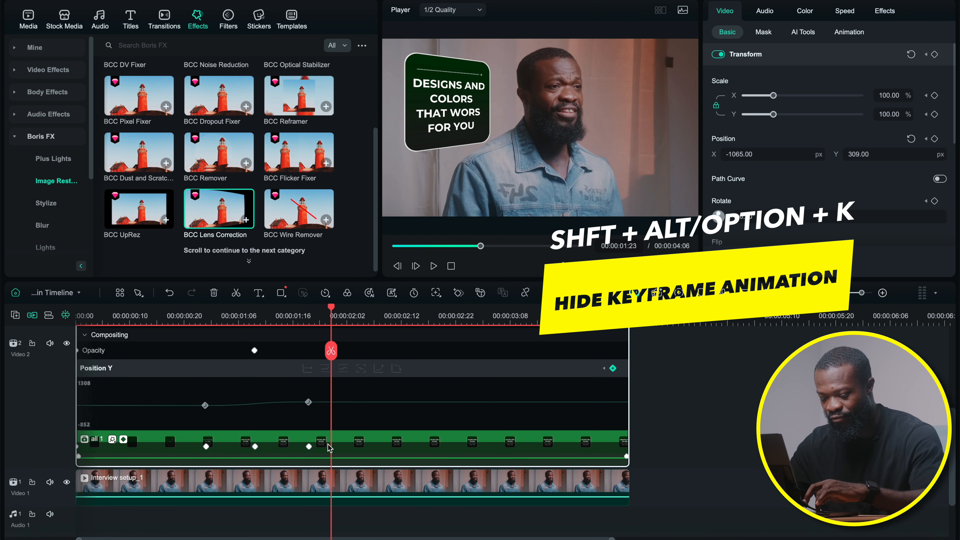
# Hide the all 1 clip's keyframe animation and play back the composition from the start.
pyautogui.hotkey('shift', 'alt', 'k')
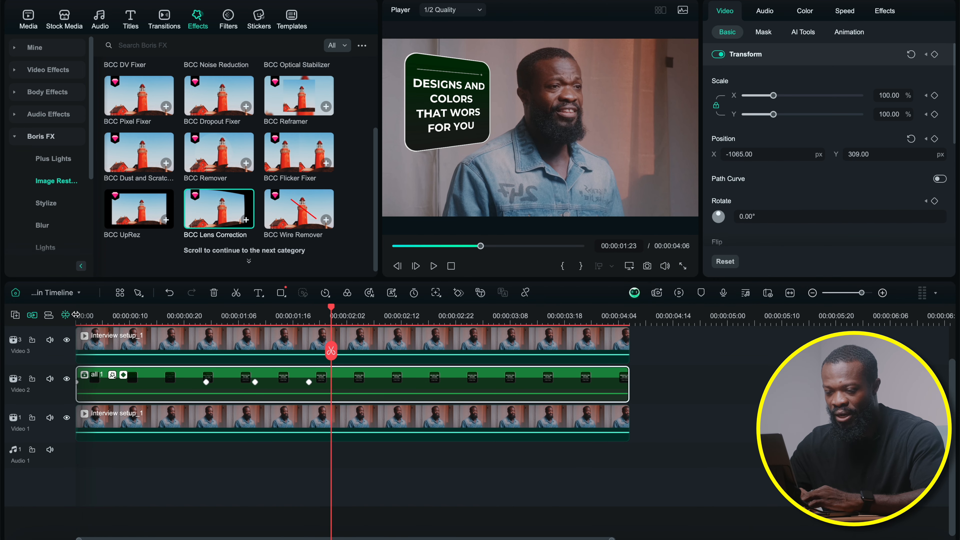
pyautogui.click(76, 314)
pyautogui.press('space')
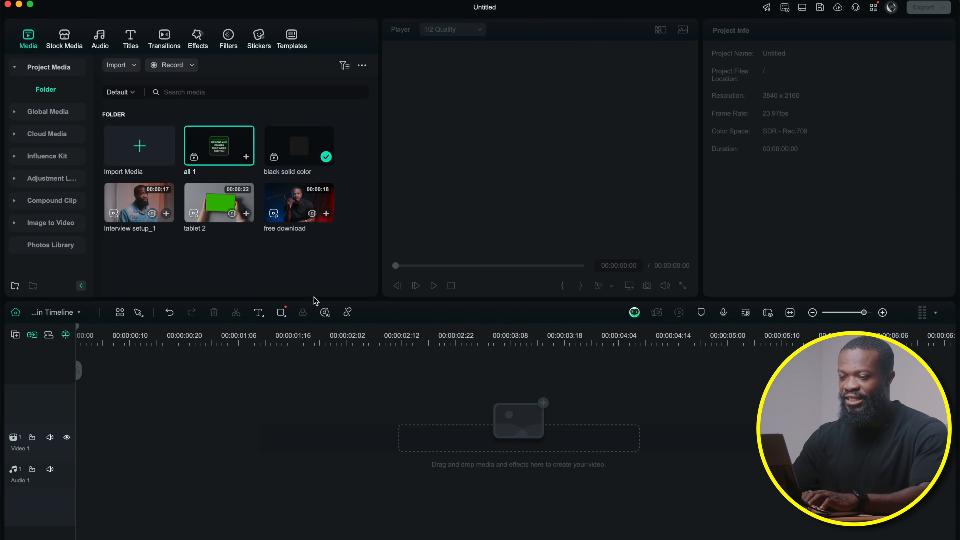
# Add the tablet 2 clip to Video 1 at the timeline start and cut off everything after 00:00:04:15.
pyautogui.click(214, 200)
pyautogui.moveTo(214, 200); pyautogui.dragTo(103, 481)
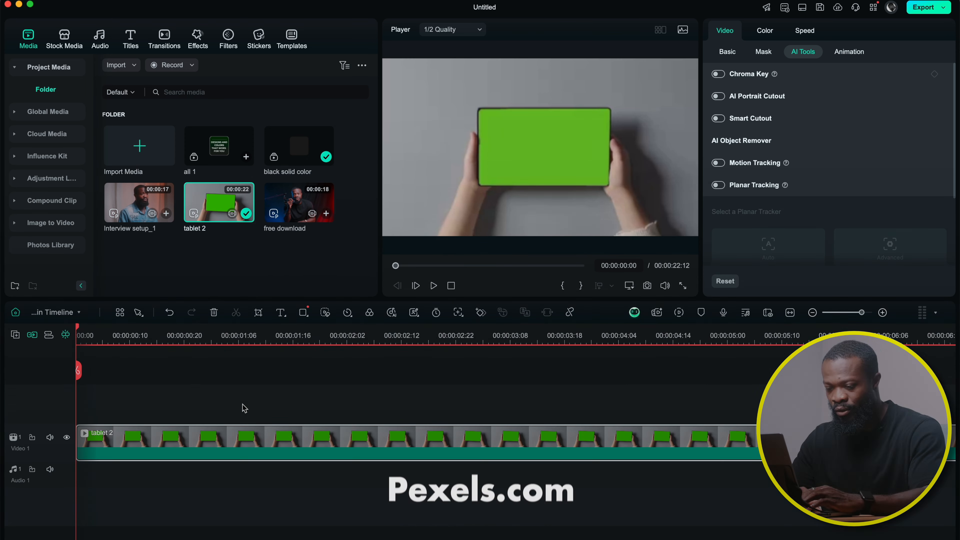
pyautogui.click(268, 421)
pyautogui.click(408, 344)
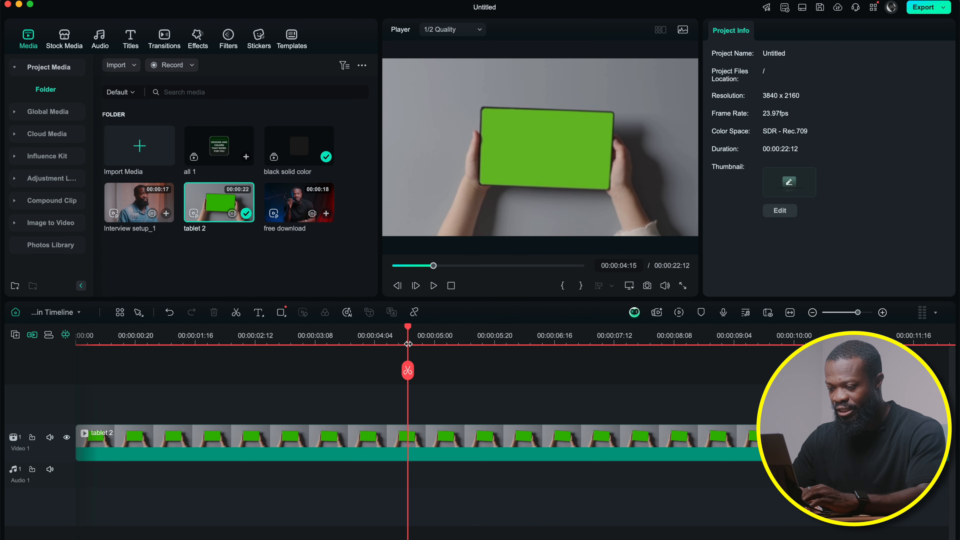
pyautogui.click(417, 438)
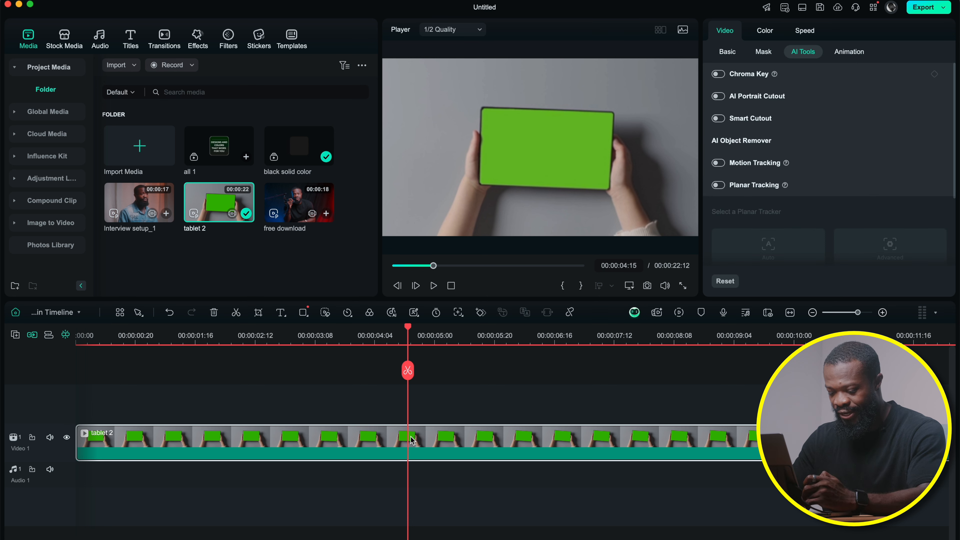
pyautogui.press('super+b')
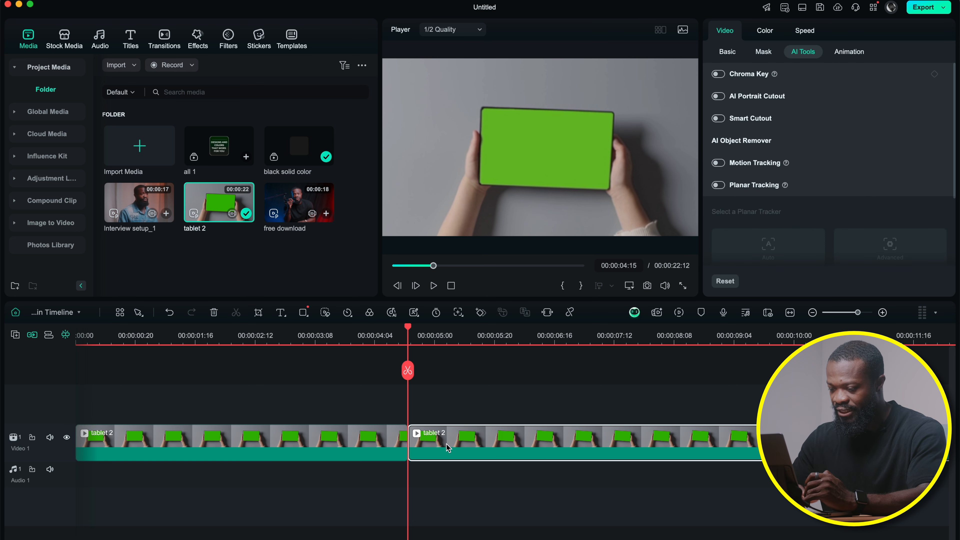
pyautogui.press('Delete')
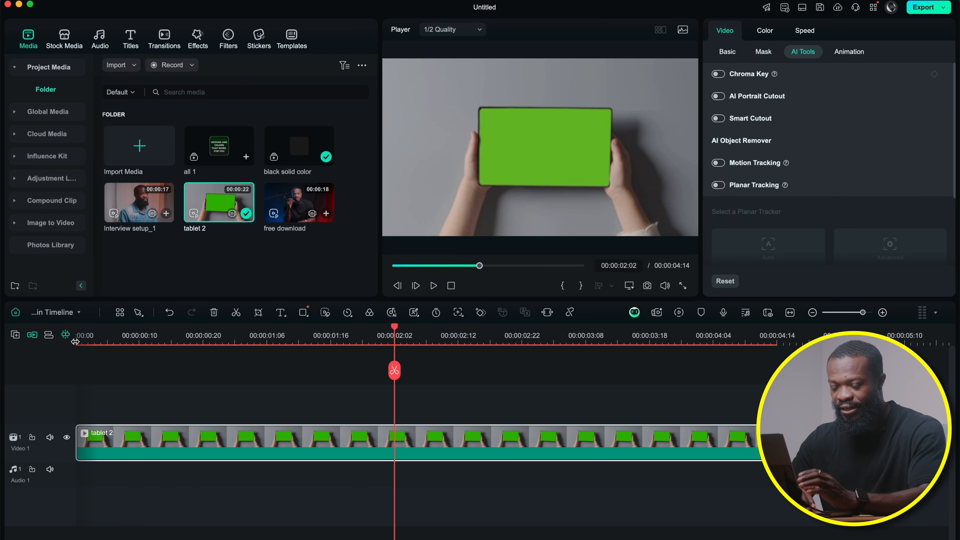
# Enable Planar Tracking on the tablet 2 clip from its first frame, using the Advanced tracker with High accuracy.
pyautogui.click(74, 341)
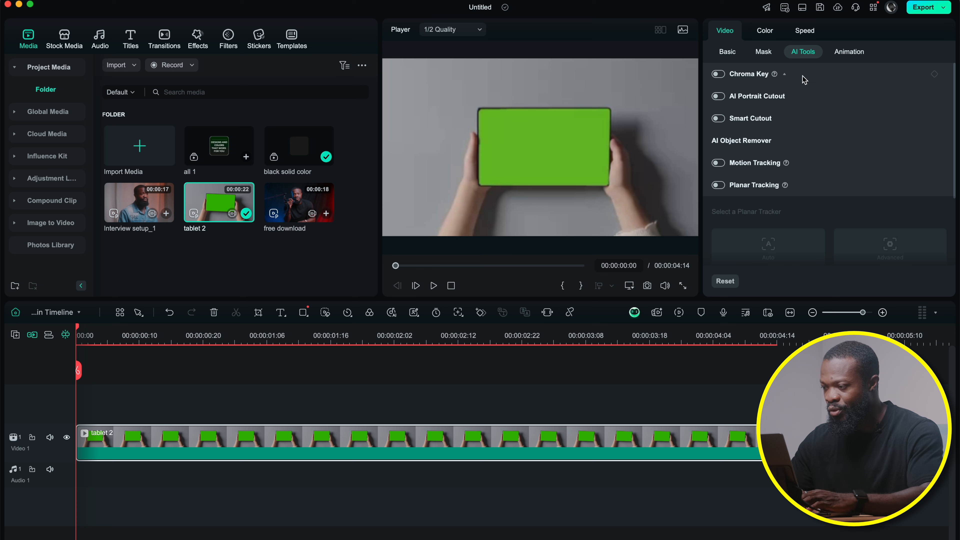
pyautogui.click(752, 189)
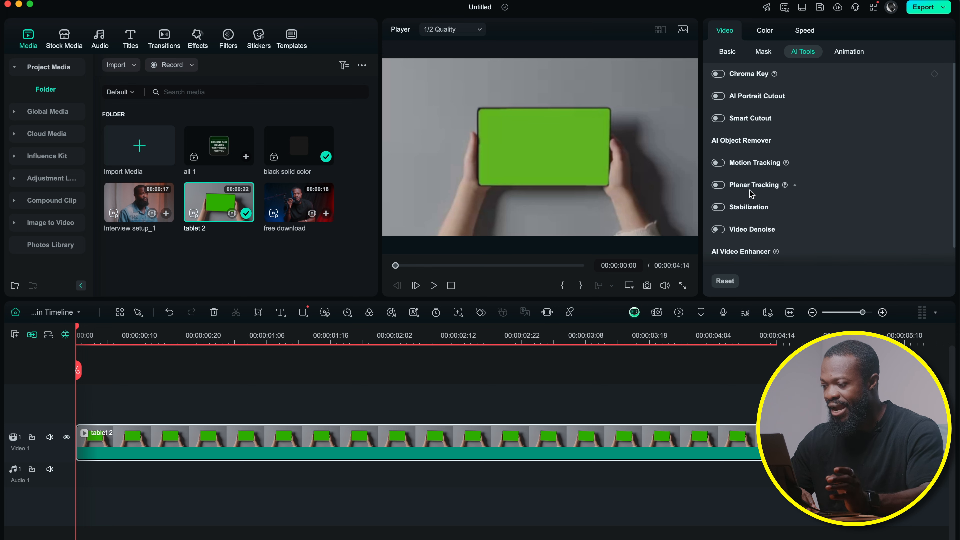
pyautogui.click(719, 186)
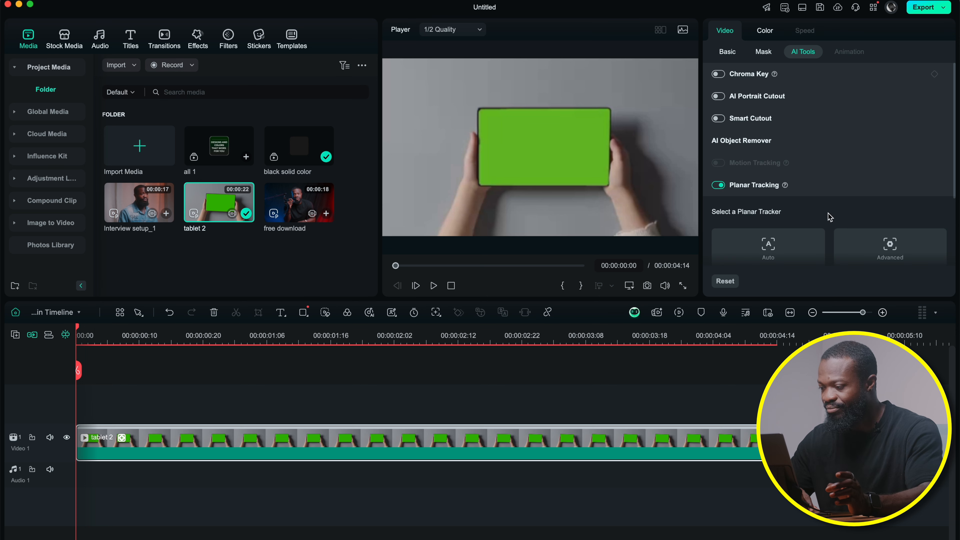
pyautogui.scroll(-3, 829, 217)
pyautogui.click(885, 174)
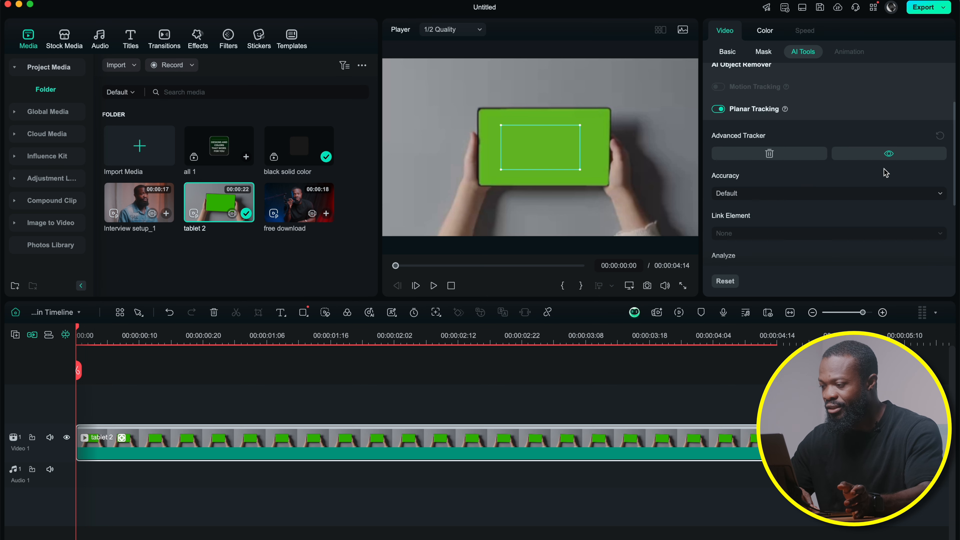
pyautogui.click(756, 192)
pyautogui.click(747, 250)
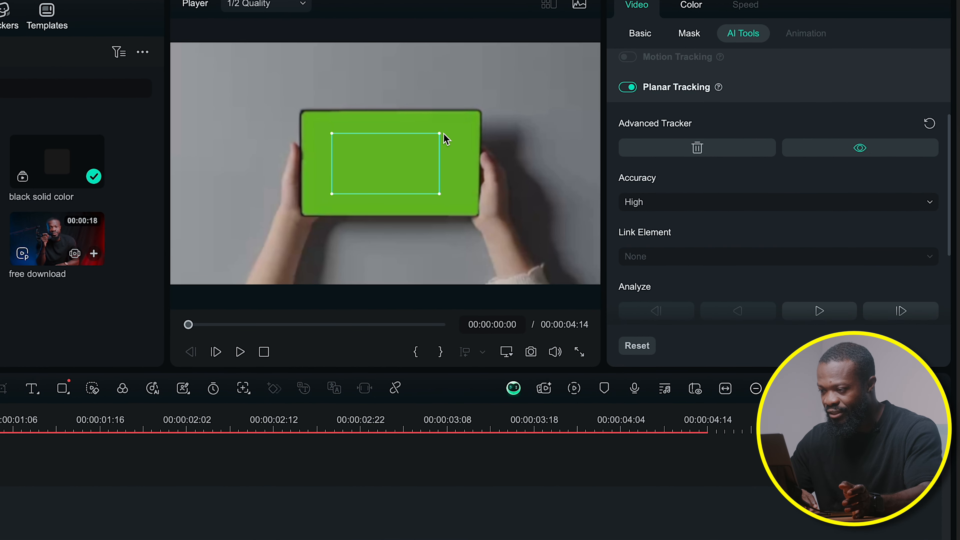
# Fit the four corners of the planar tracker to the corners of the tablet's green screen.
pyautogui.moveTo(439, 133); pyautogui.dragTo(481, 111)
pyautogui.moveTo(440, 194); pyautogui.dragTo(479, 217)
pyautogui.click(477, 217)
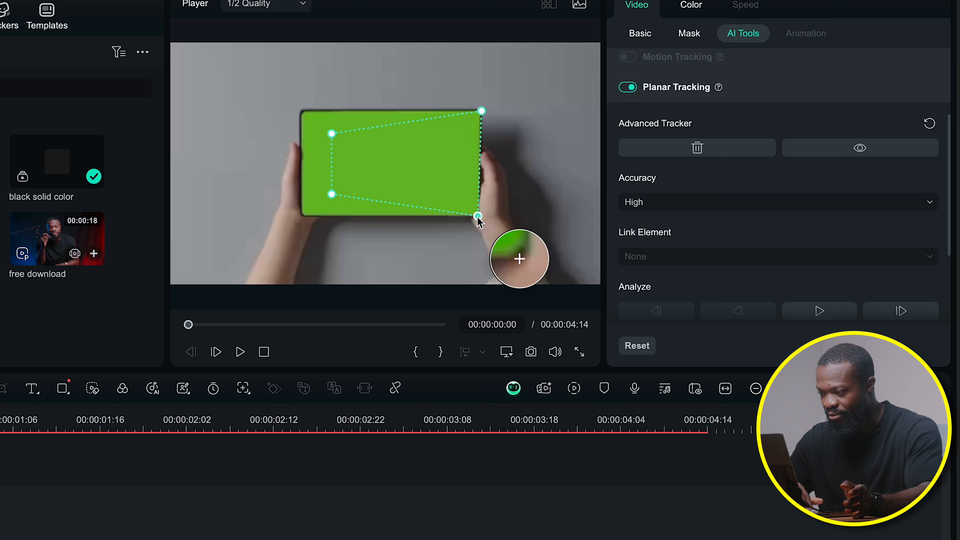
pyautogui.moveTo(331, 194); pyautogui.dragTo(302, 216)
pyautogui.moveTo(331, 134); pyautogui.dragTo(299, 111)
pyautogui.moveTo(478, 216); pyautogui.dragTo(480, 217)
# Analyze the tablet's planar motion forward through the clip, and toggle the tracker frame's visibility to check the track.
pyautogui.scroll(-2, 656, 212)
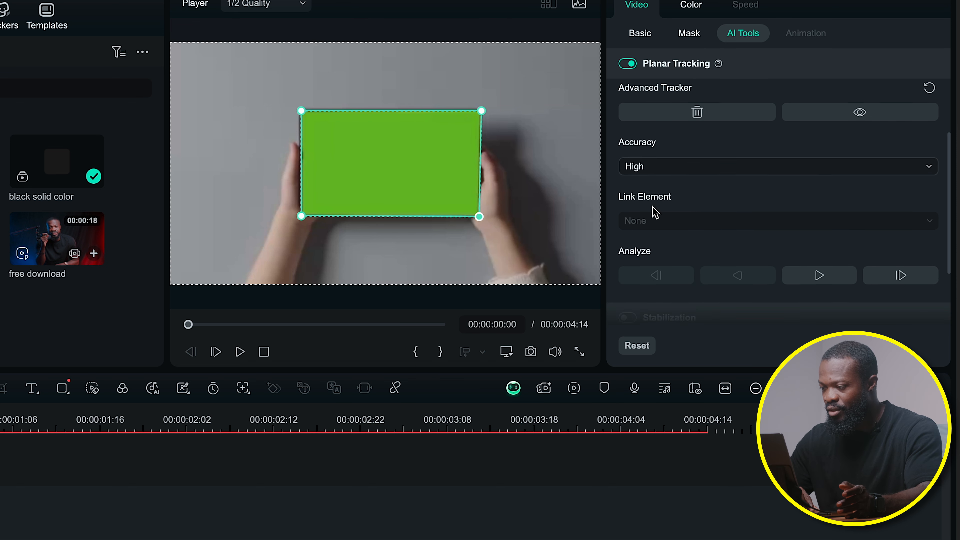
pyautogui.scroll(-1, 725, 206)
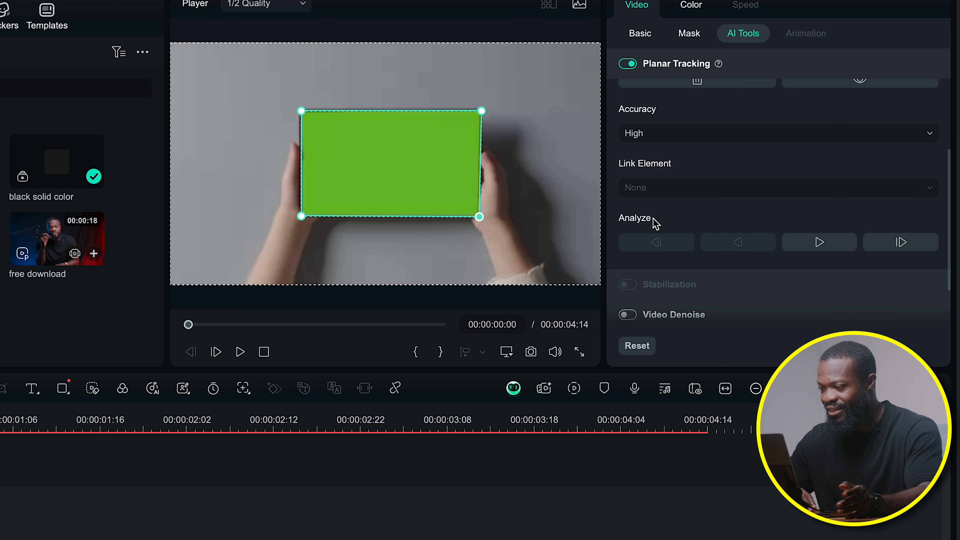
pyautogui.click(817, 244)
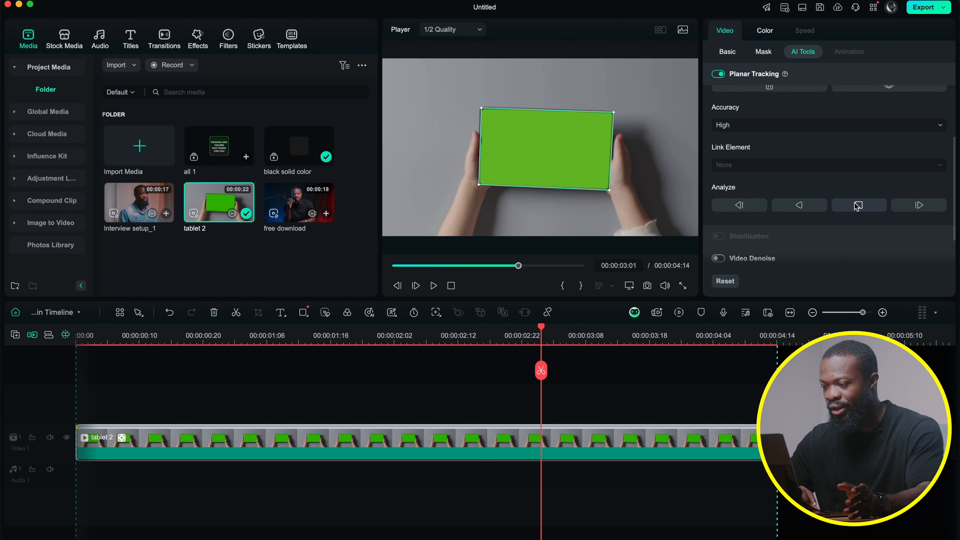
pyautogui.moveTo(295, 335); pyautogui.dragTo(214, 365)
pyautogui.scroll(3, 854, 131)
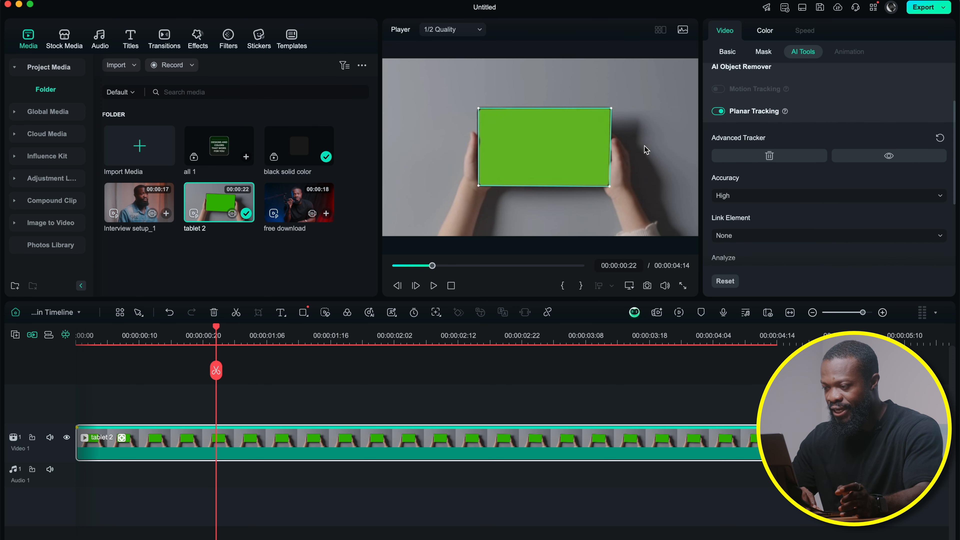
pyautogui.click(879, 159)
pyautogui.click(886, 157)
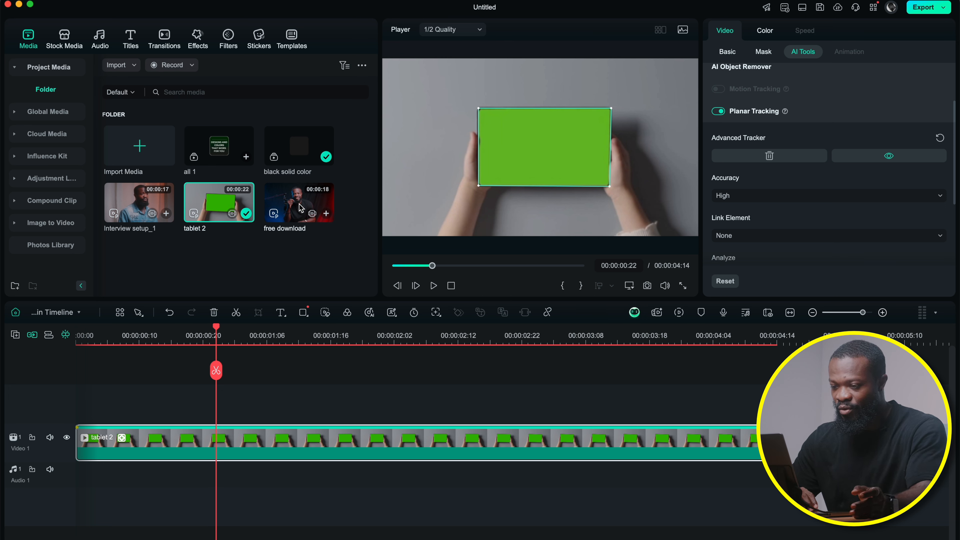
# Place the free download clip on Video 2 at the timeline start and lower its audio volume to silence.
pyautogui.moveTo(301, 200); pyautogui.dragTo(90, 405)
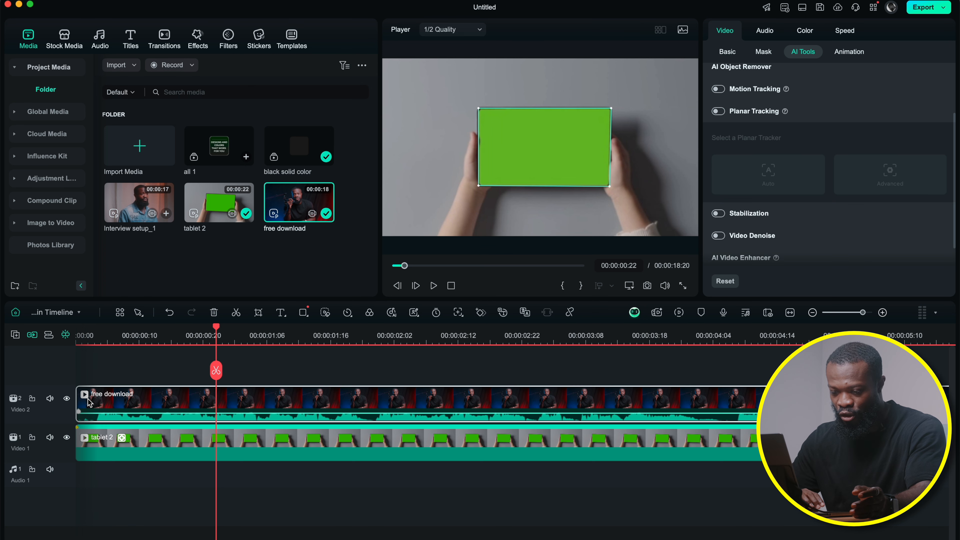
pyautogui.moveTo(177, 414); pyautogui.dragTo(176, 426)
# Trim the free download clip at 00:00:04:14 to end together with the tablet 2 clip.
pyautogui.click(777, 343)
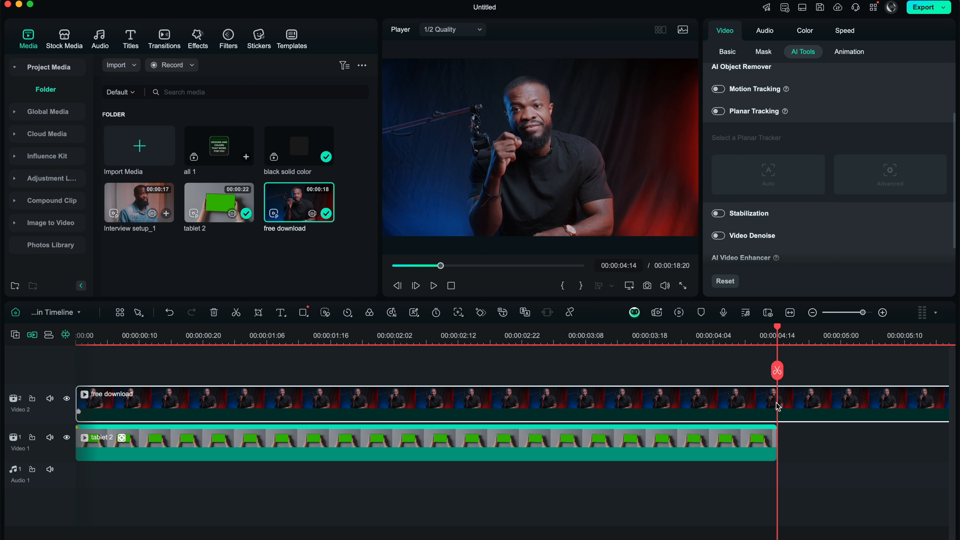
pyautogui.press('super+b')
pyautogui.press('Delete')
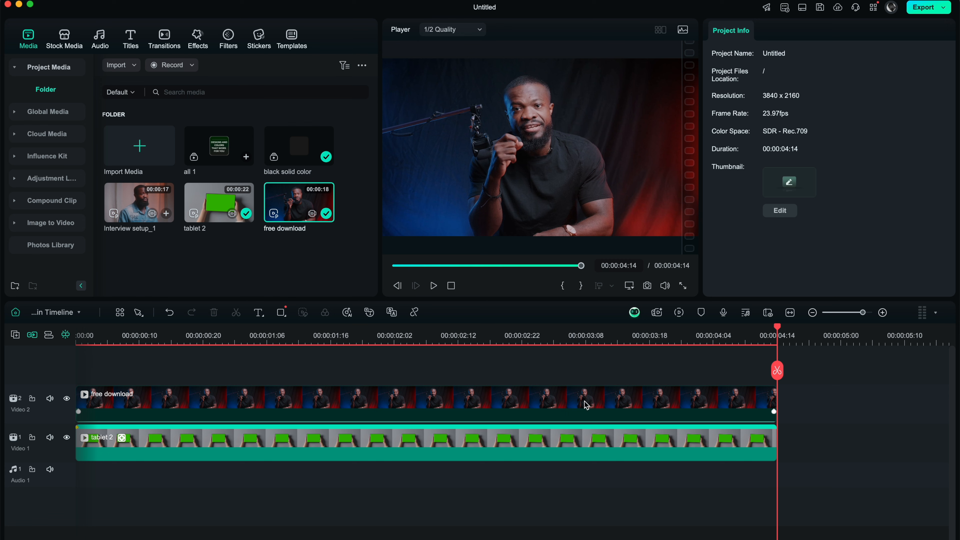
# Link the free download clip to the tablet 2 clip's planar tracker.
pyautogui.click(317, 439)
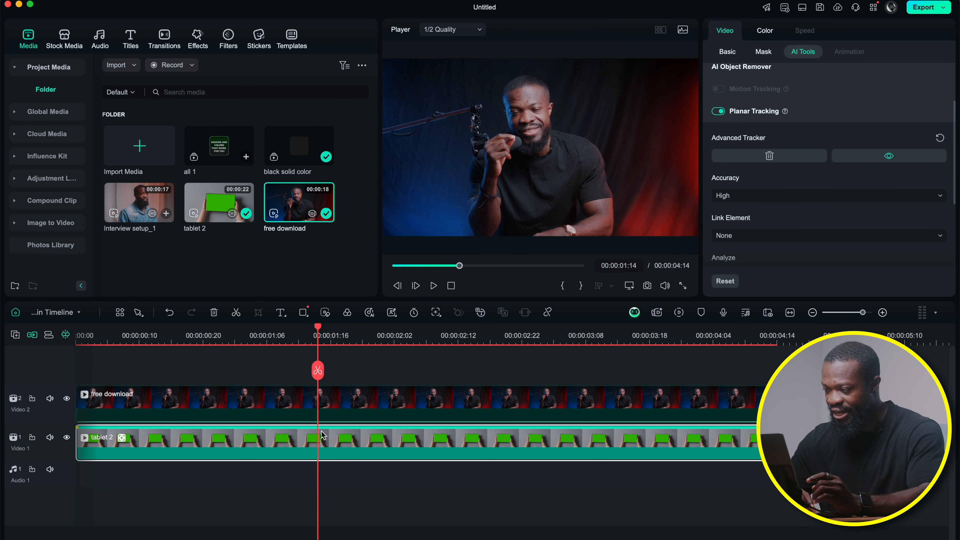
pyautogui.scroll(-2, 765, 226)
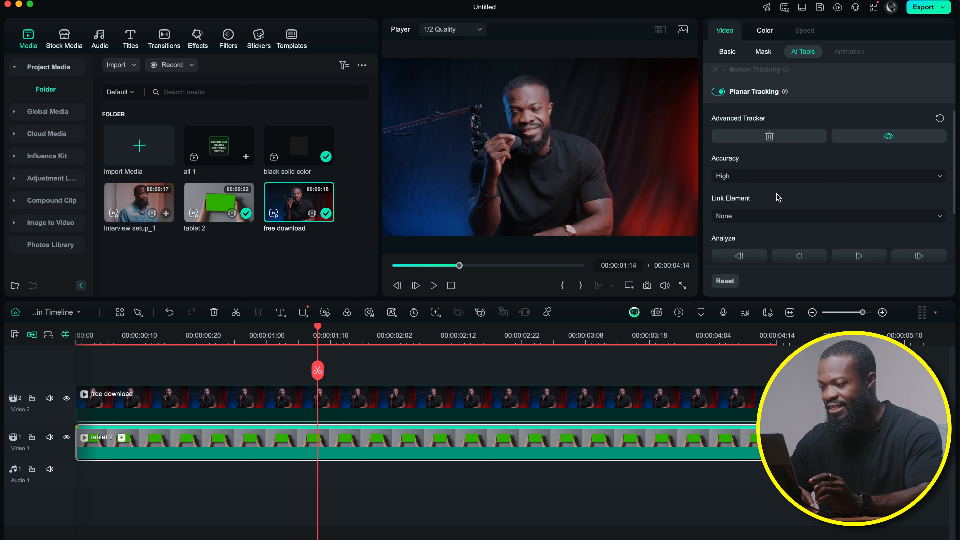
pyautogui.click(751, 217)
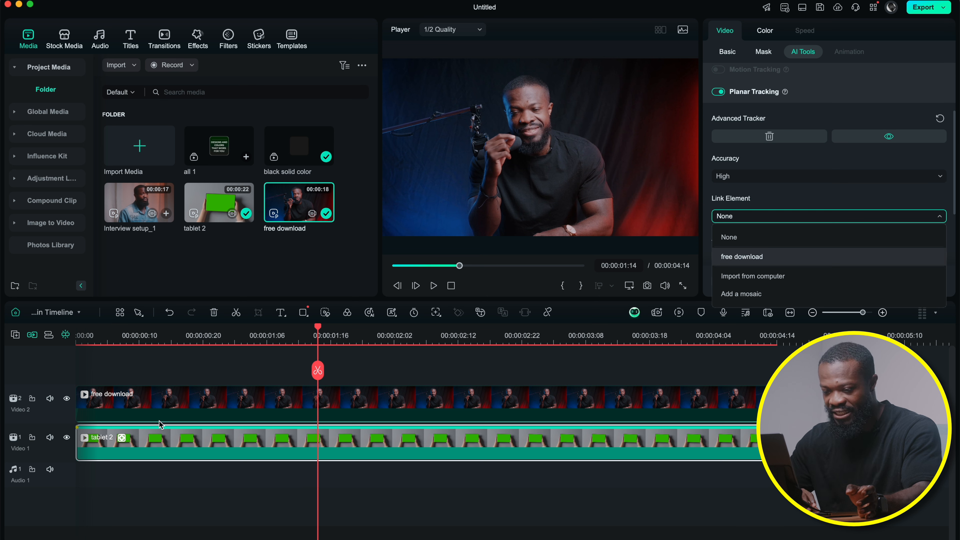
pyautogui.click(737, 258)
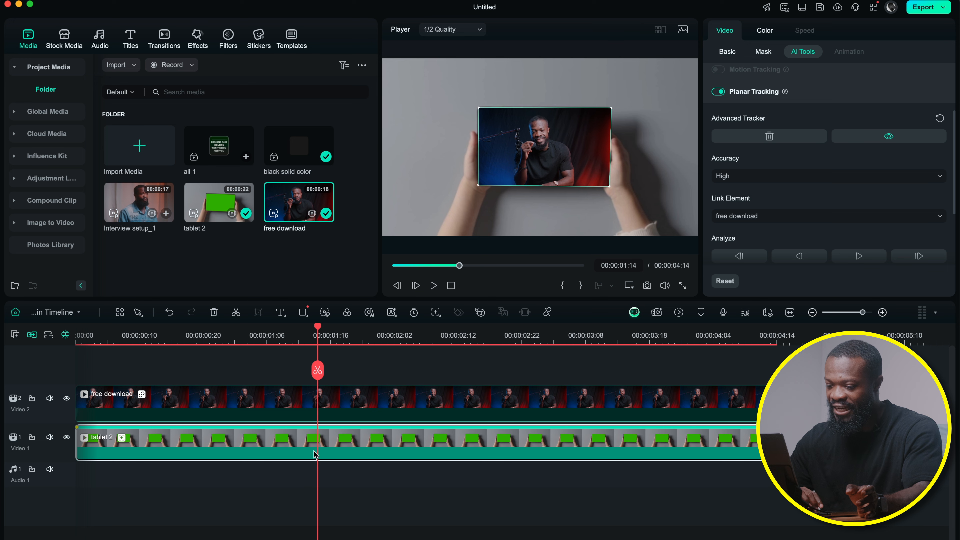
# Scale the linked free download clip to 148.79%, move it to X -29 px and Y -107 px, and adjust its rotation.
pyautogui.click(390, 396)
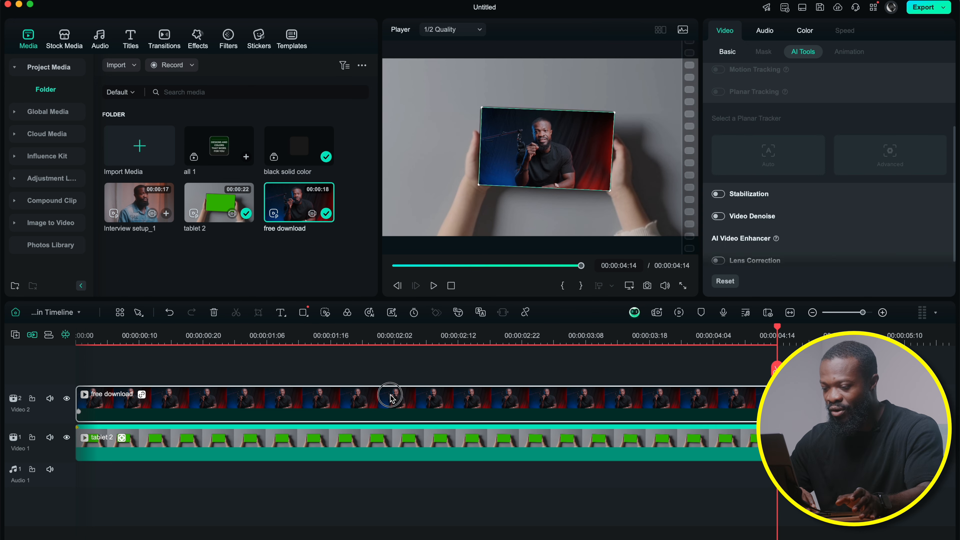
pyautogui.click(390, 338)
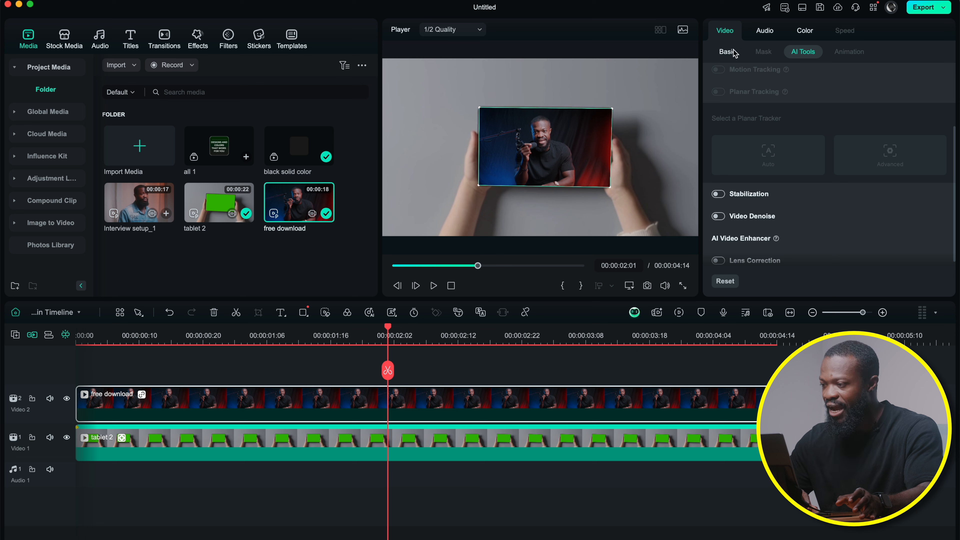
pyautogui.click(725, 52)
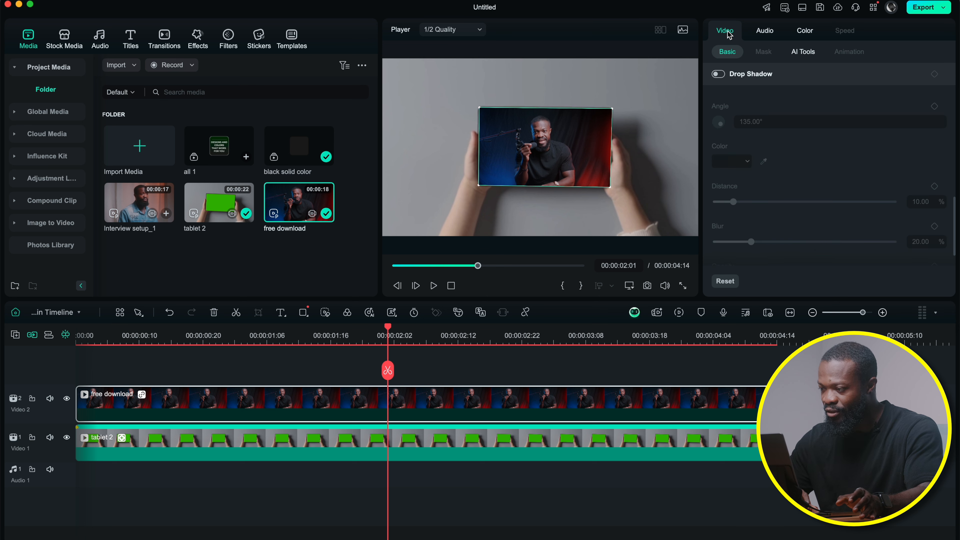
pyautogui.scroll(10, 740, 153)
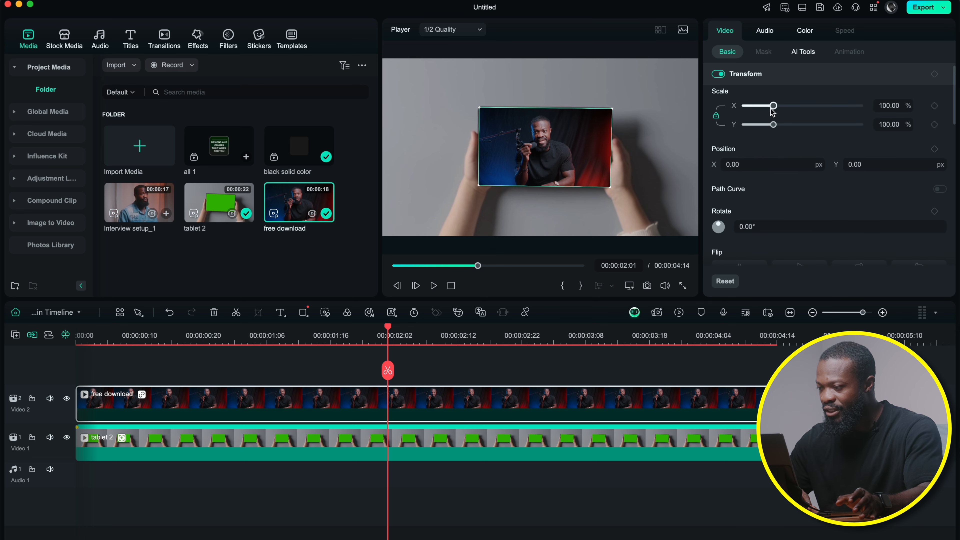
pyautogui.moveTo(773, 107)
pyautogui.mouseDown()
pyautogui.moveTo(790, 105)
pyautogui.moveTo(764, 106)
pyautogui.moveTo(788, 106)
pyautogui.mouseUp()
pyautogui.moveTo(733, 164)
pyautogui.mouseDown()
pyautogui.moveTo(856, 152)
pyautogui.moveTo(717, 163)
pyautogui.mouseUp()
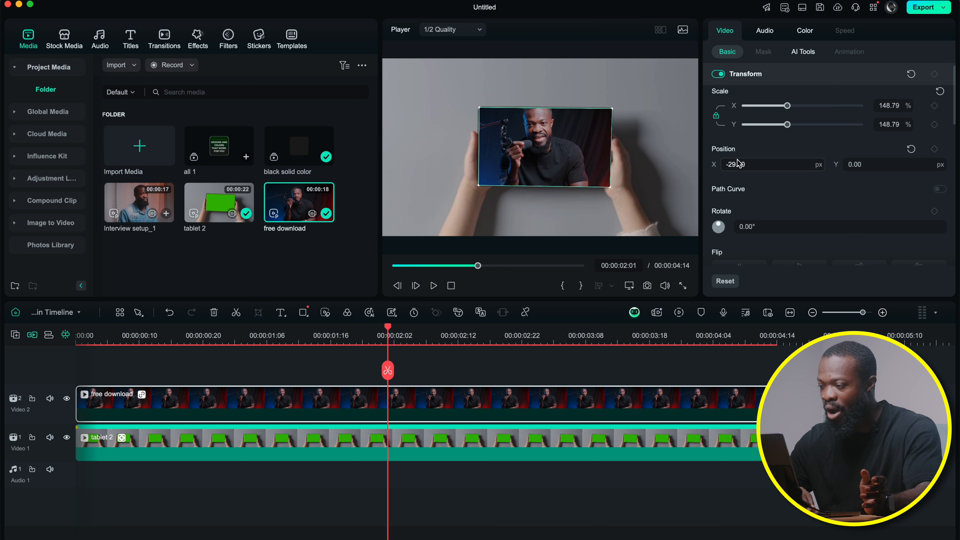
pyautogui.moveTo(855, 167); pyautogui.dragTo(794, 168)
pyautogui.moveTo(747, 227)
pyautogui.mouseDown()
pyautogui.moveTo(767, 227)
pyautogui.moveTo(754, 229)
pyautogui.mouseUp()
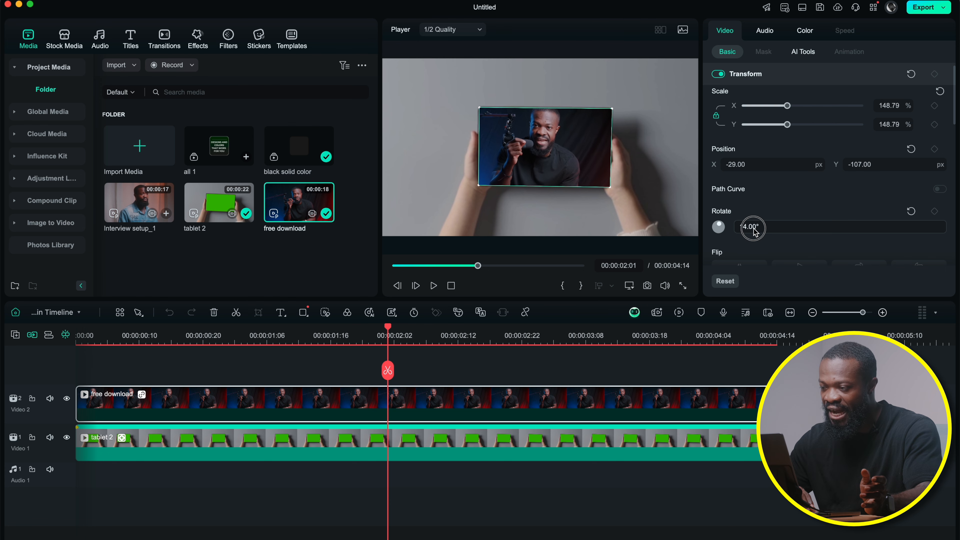
# Hide the tablet 2 clip's tracker frame in the preview and play back the screen replacement from the start.
pyautogui.press('Home')
pyautogui.click(141, 366)
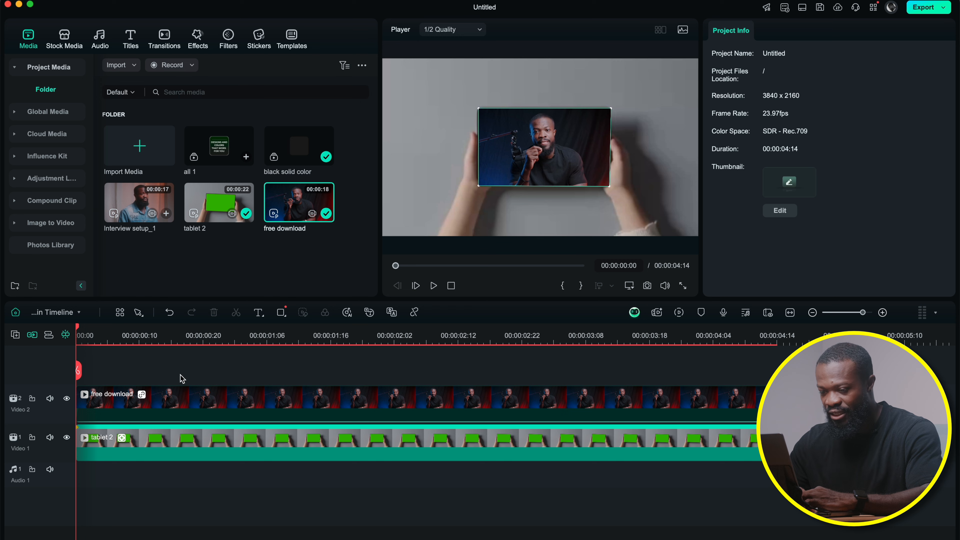
pyautogui.click(166, 433)
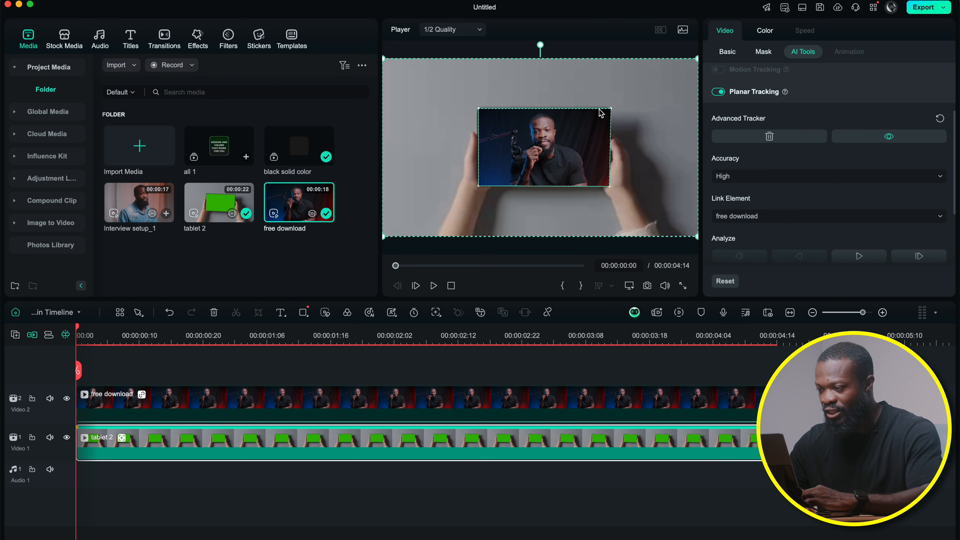
pyautogui.click(889, 137)
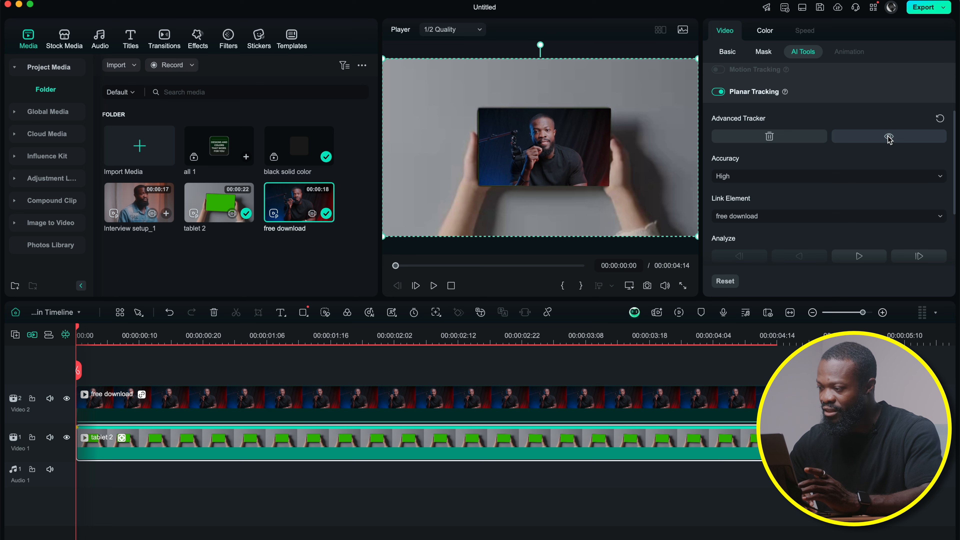
pyautogui.press('t')
pyautogui.press('space')
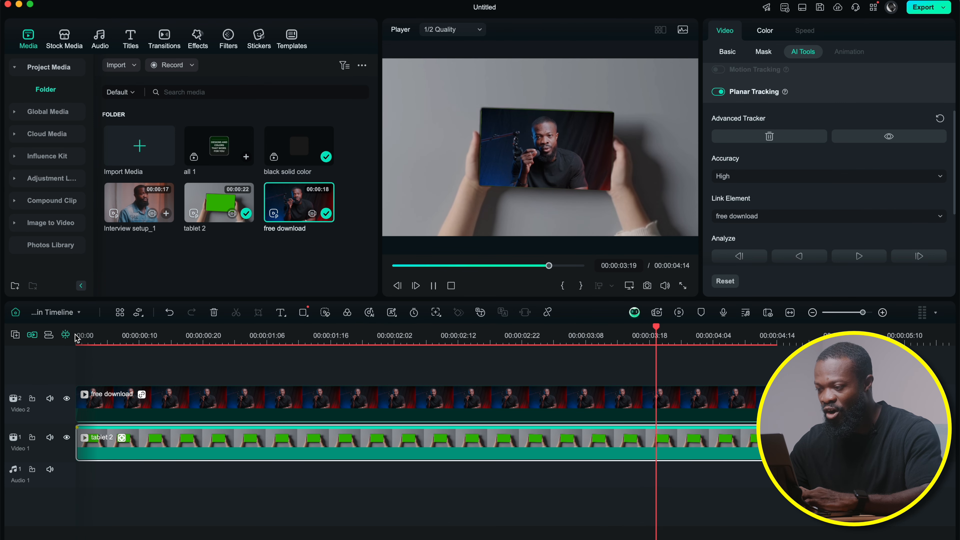
# Place the filmora-square 1 image at the start of the empty timeline and scale it down to 25.12%.
pyautogui.click(354, 355)
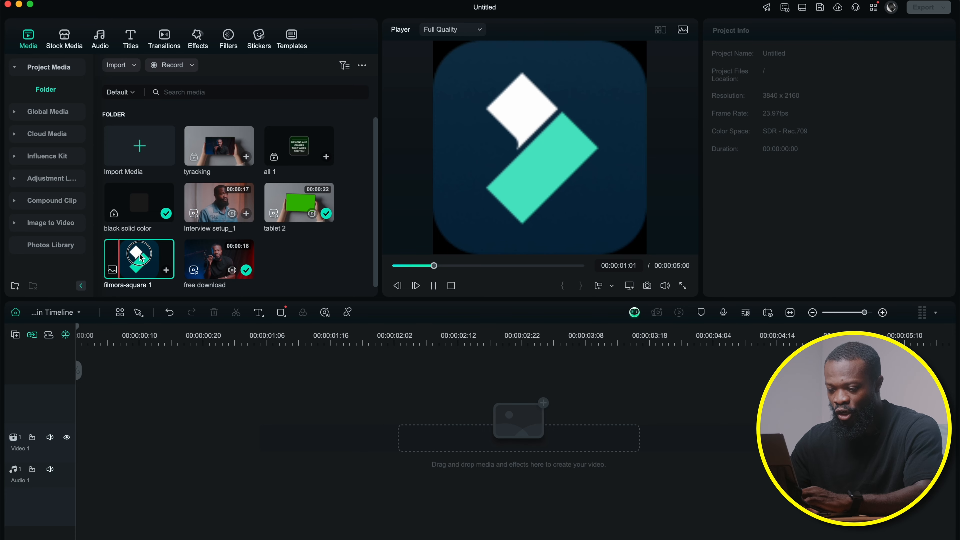
pyautogui.moveTo(139, 258); pyautogui.dragTo(99, 446)
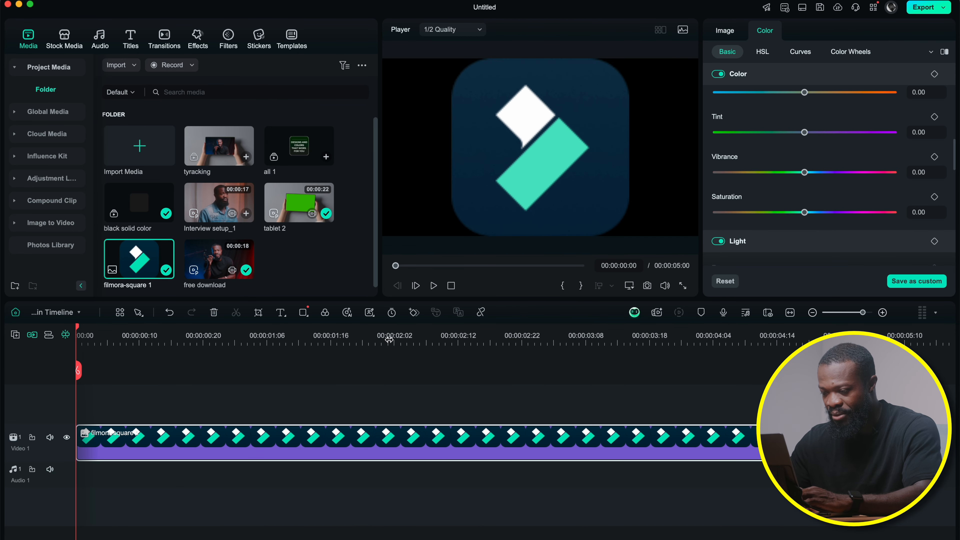
pyautogui.click(421, 336)
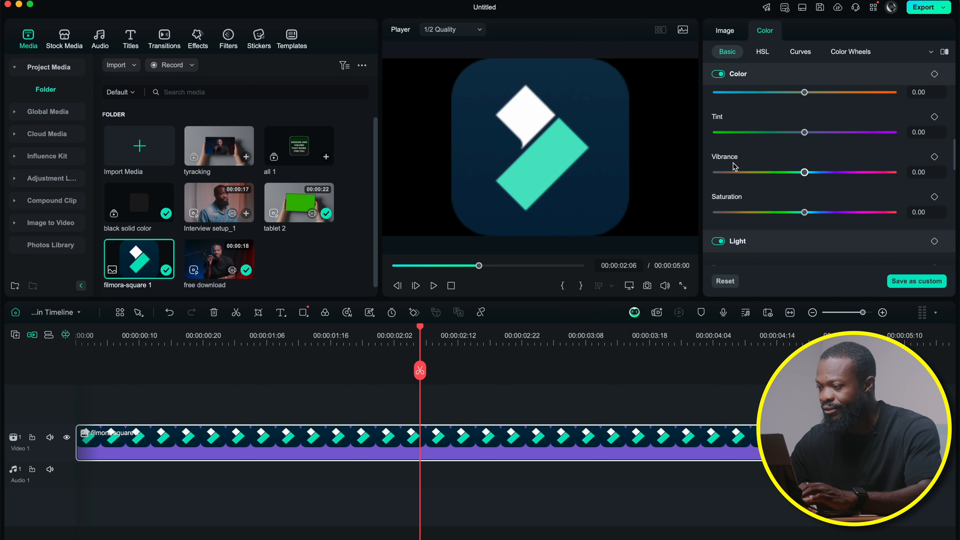
pyautogui.click(725, 33)
pyautogui.moveTo(773, 108); pyautogui.dragTo(751, 112)
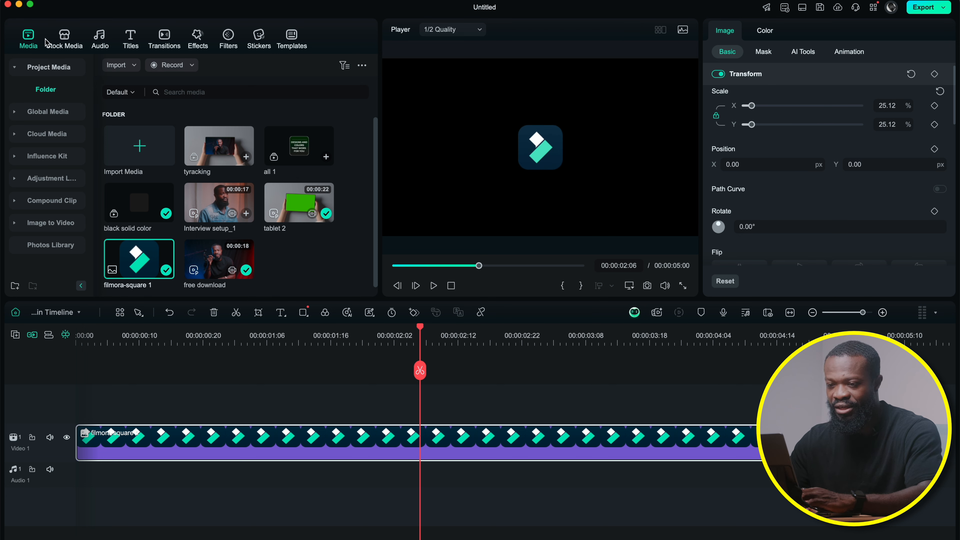
# Add the Sample Color Solid 04 stock background to the timeline on the track beneath the filmora-square 1 clip.
pyautogui.click(64, 46)
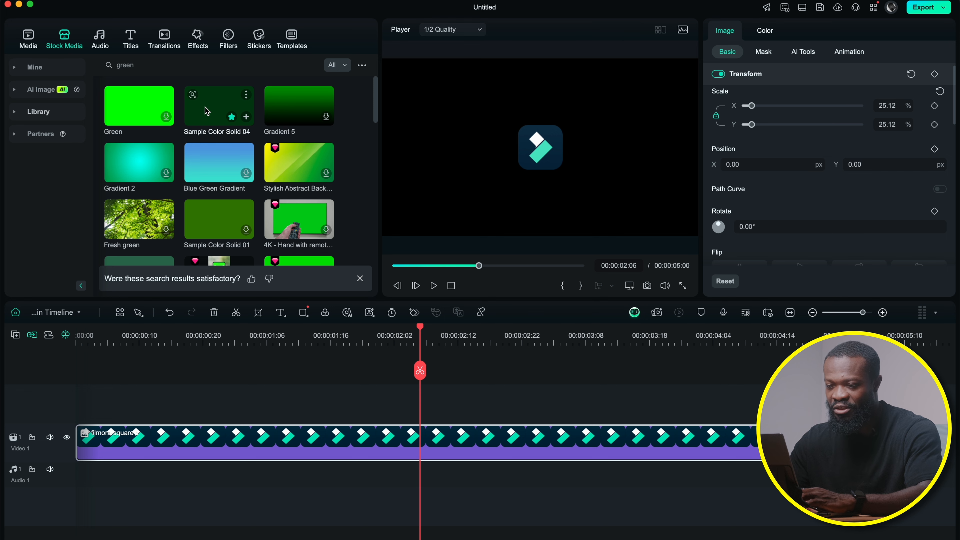
pyautogui.moveTo(208, 116); pyautogui.dragTo(95, 390)
pyautogui.moveTo(162, 443)
pyautogui.mouseDown()
pyautogui.moveTo(162, 394)
pyautogui.moveTo(162, 459)
pyautogui.mouseUp()
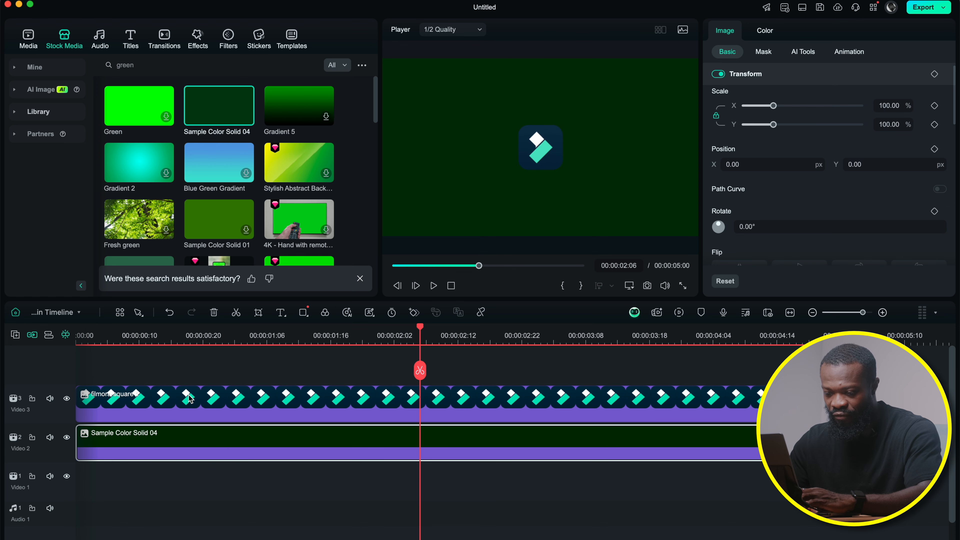
# Turn the green color solid light grey with saturation -100, exposure 100 and brightness 92.
pyautogui.click(411, 442)
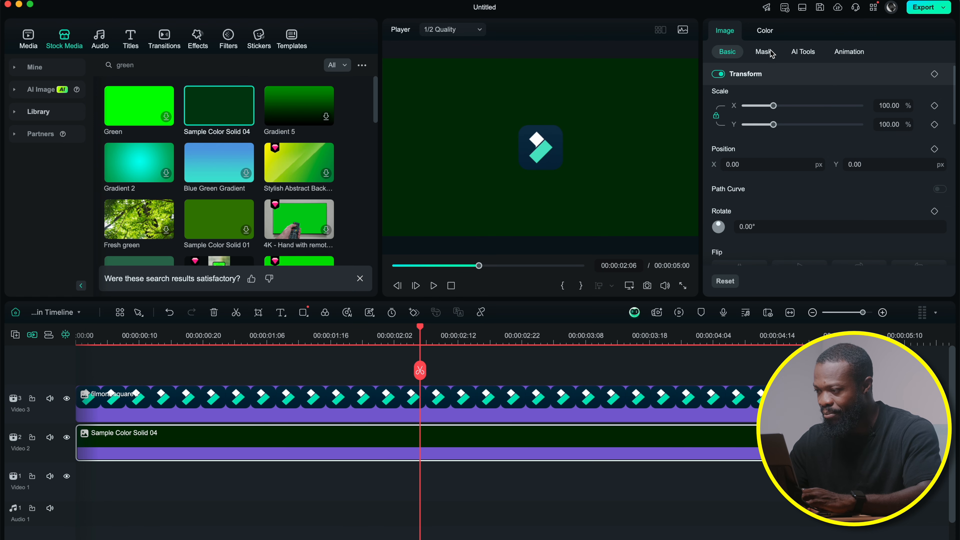
pyautogui.click(766, 31)
pyautogui.scroll(-3, 804, 124)
pyautogui.moveTo(804, 157); pyautogui.dragTo(680, 159)
pyautogui.moveTo(805, 228); pyautogui.dragTo(894, 228)
pyautogui.scroll(-3, 894, 227)
pyautogui.moveTo(804, 208); pyautogui.dragTo(888, 213)
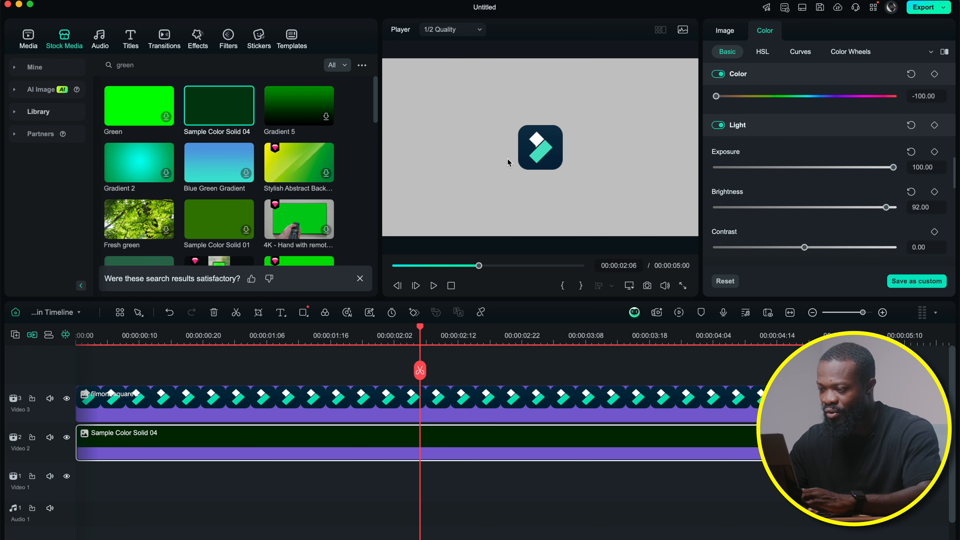
# Search the effects library for 3d and apply the Basic 3D effect to the filmora-square 1 clip.
pyautogui.click(417, 403)
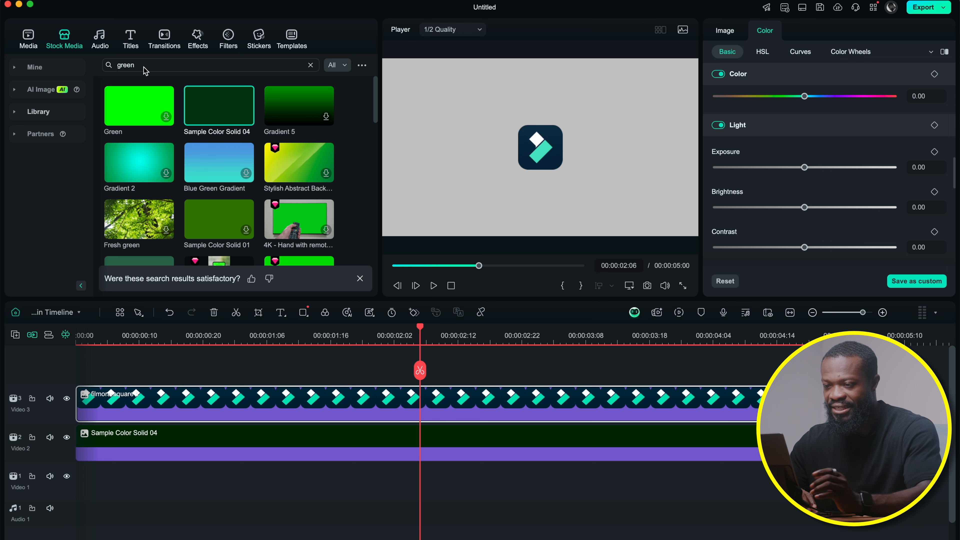
pyautogui.click(198, 40)
pyautogui.click(161, 67)
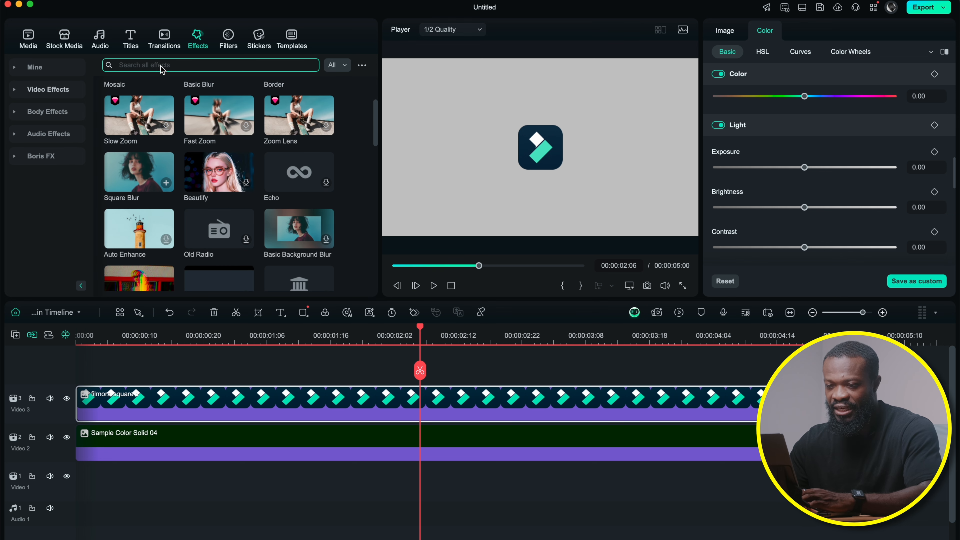
pyautogui.write('3d')
pyautogui.press('Return')
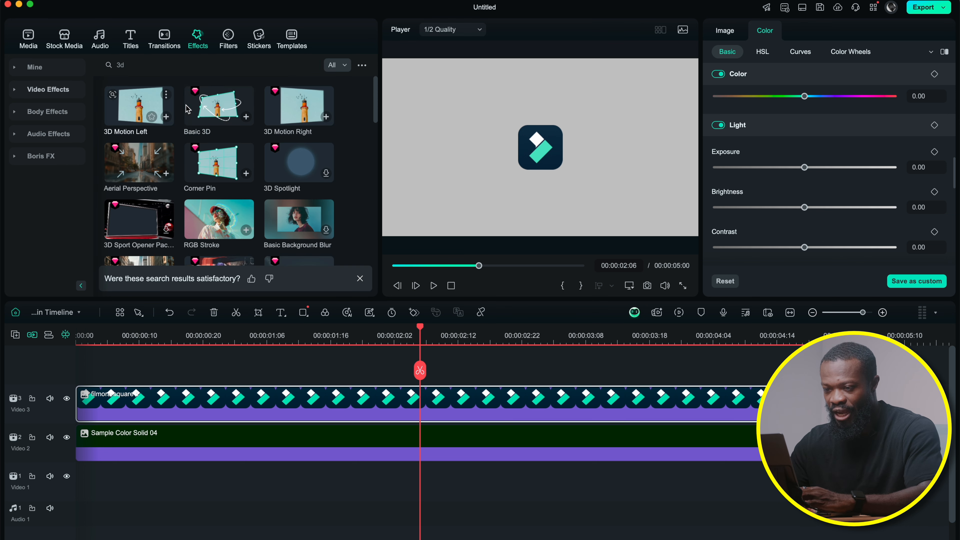
pyautogui.moveTo(225, 108); pyautogui.dragTo(141, 402)
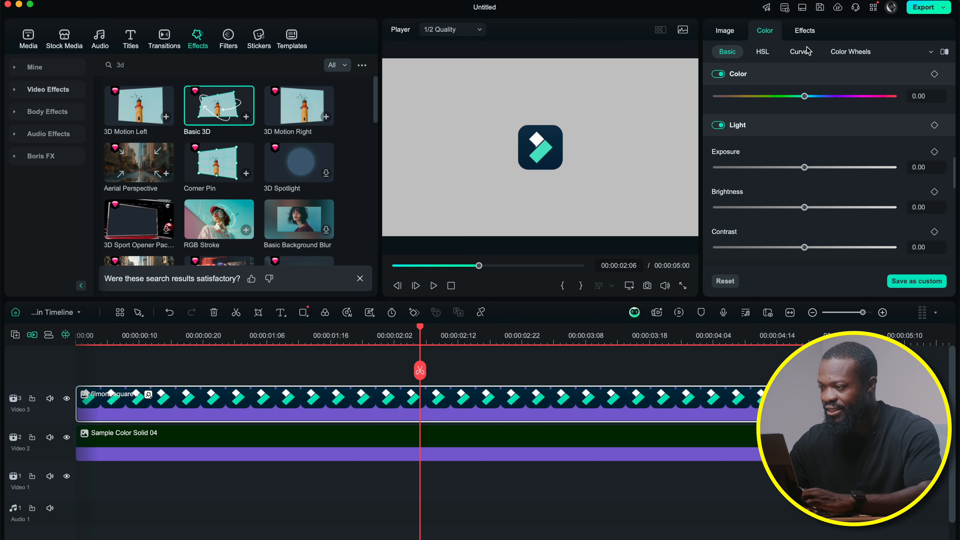
# Keyframe the Basic 3D rotation at 0° on the first frame and 201° at 00:00:04:23, and play back the spin.
pyautogui.click(806, 32)
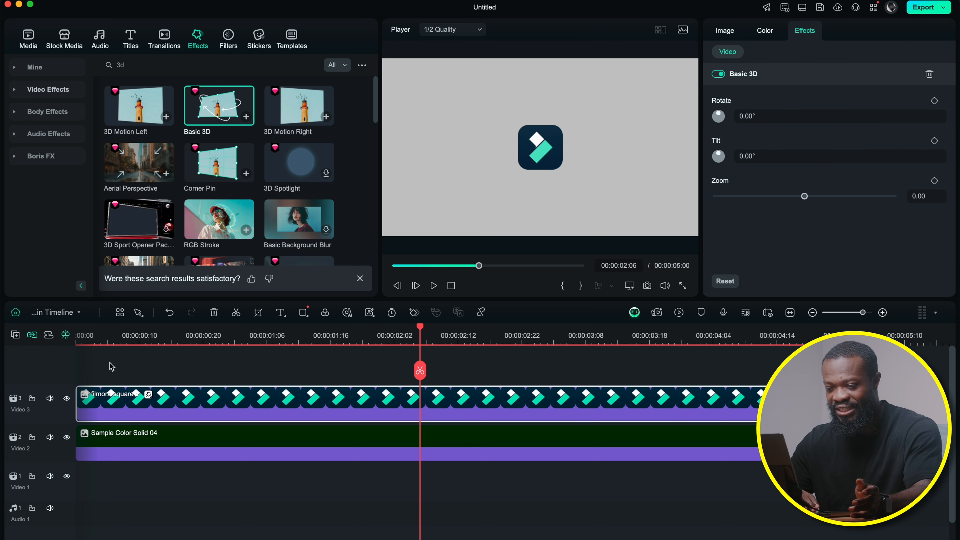
pyautogui.click(79, 341)
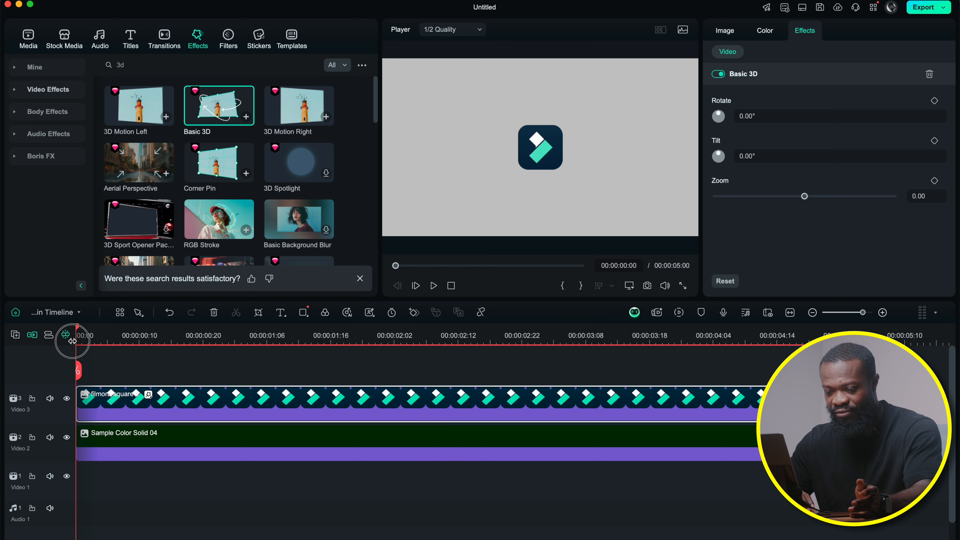
pyautogui.click(935, 101)
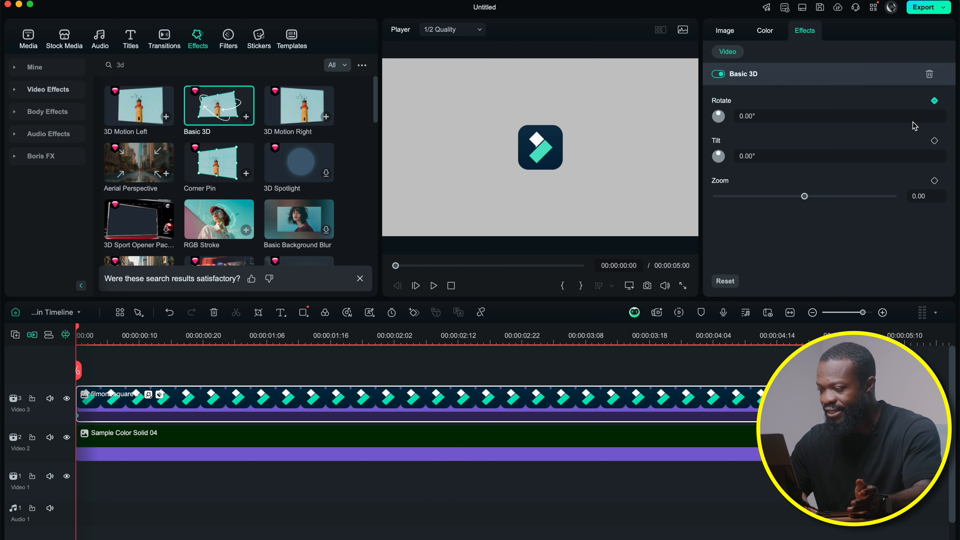
pyautogui.moveTo(800, 338); pyautogui.dragTo(834, 335)
pyautogui.click(934, 101)
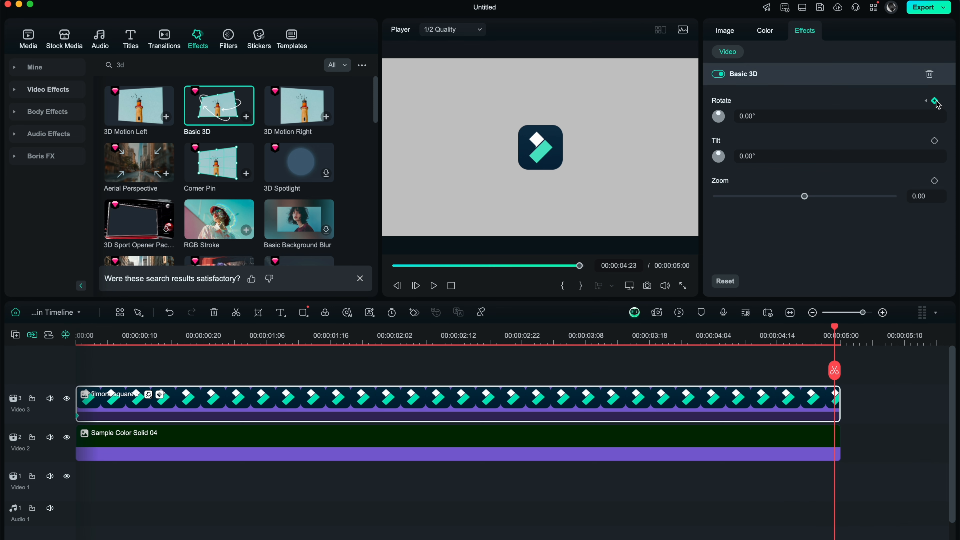
pyautogui.moveTo(746, 118); pyautogui.dragTo(858, 129)
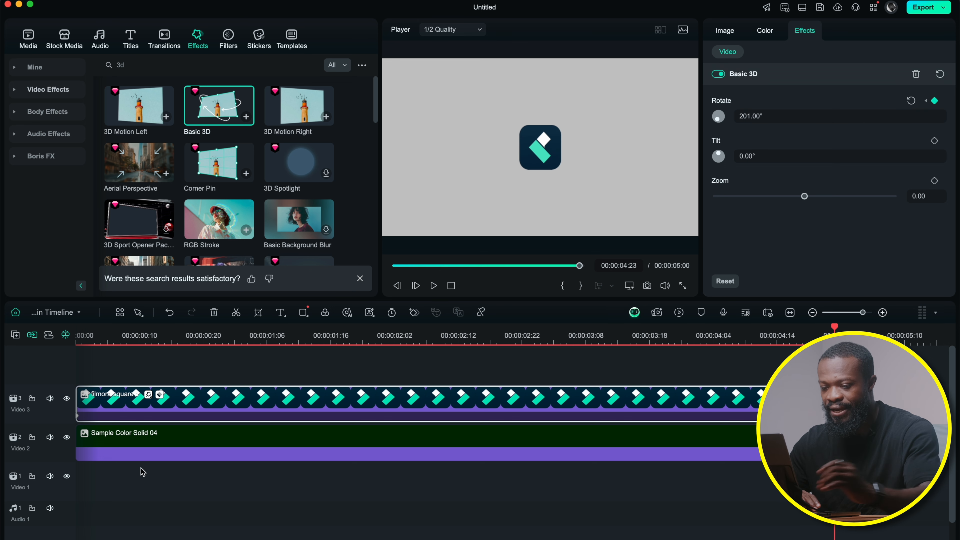
pyautogui.click(76, 343)
pyautogui.press('space')
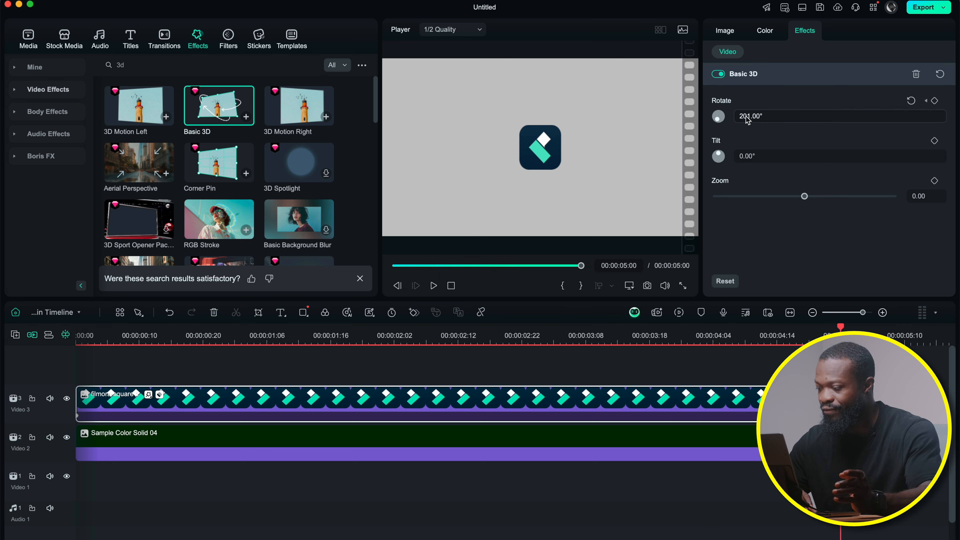
# Set the Basic 3D rotation keyframe at 00:00:04:23 to 598° and play back the spin from the start.
pyautogui.click(933, 101)
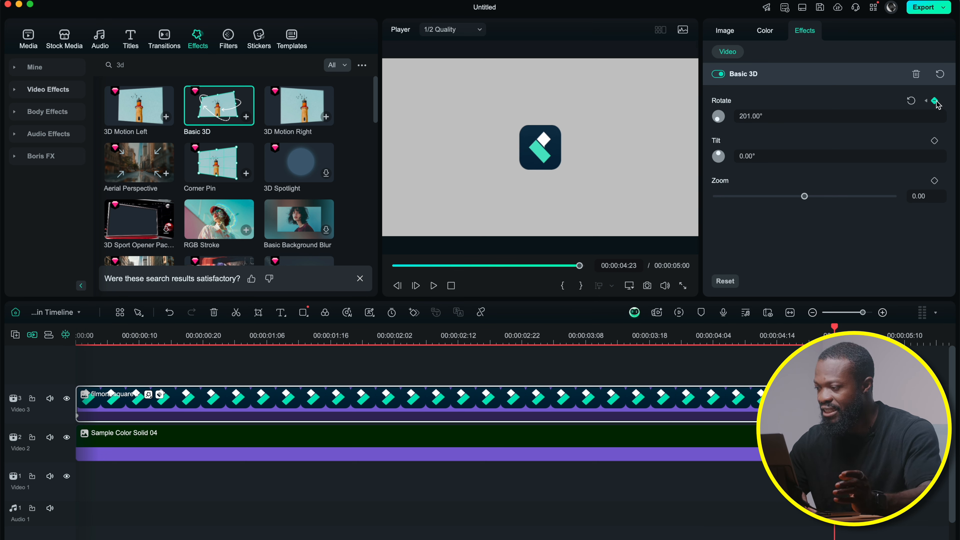
pyautogui.moveTo(741, 119); pyautogui.dragTo(953, 115)
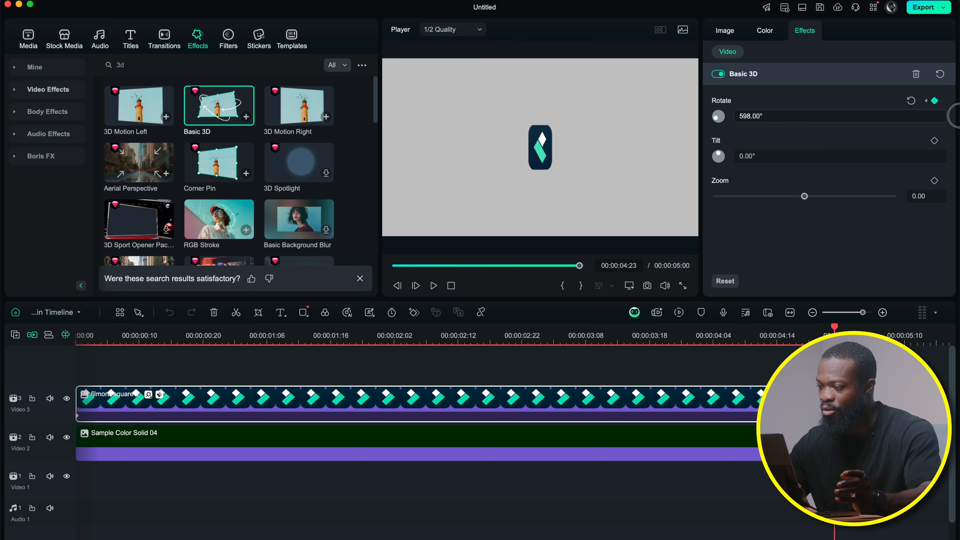
pyautogui.click(75, 341)
pyautogui.press('space')
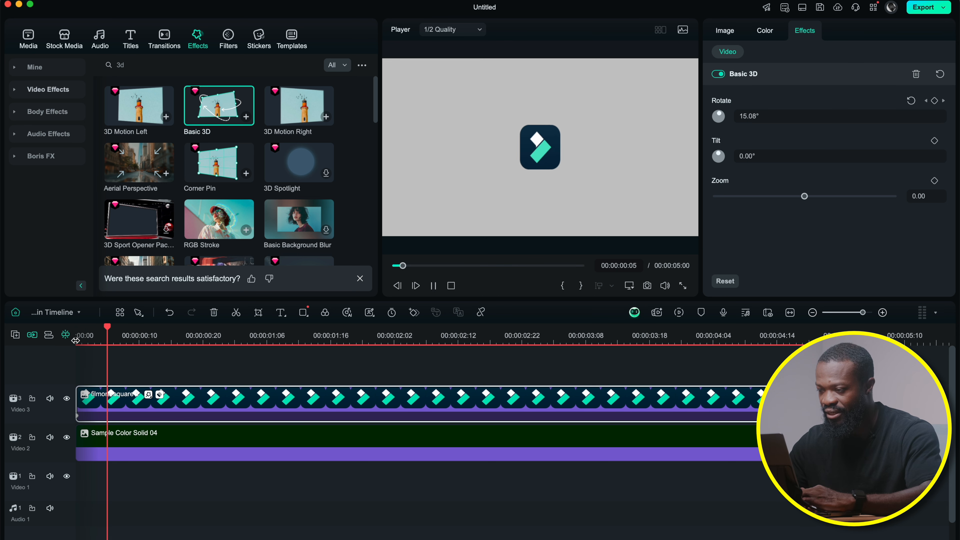